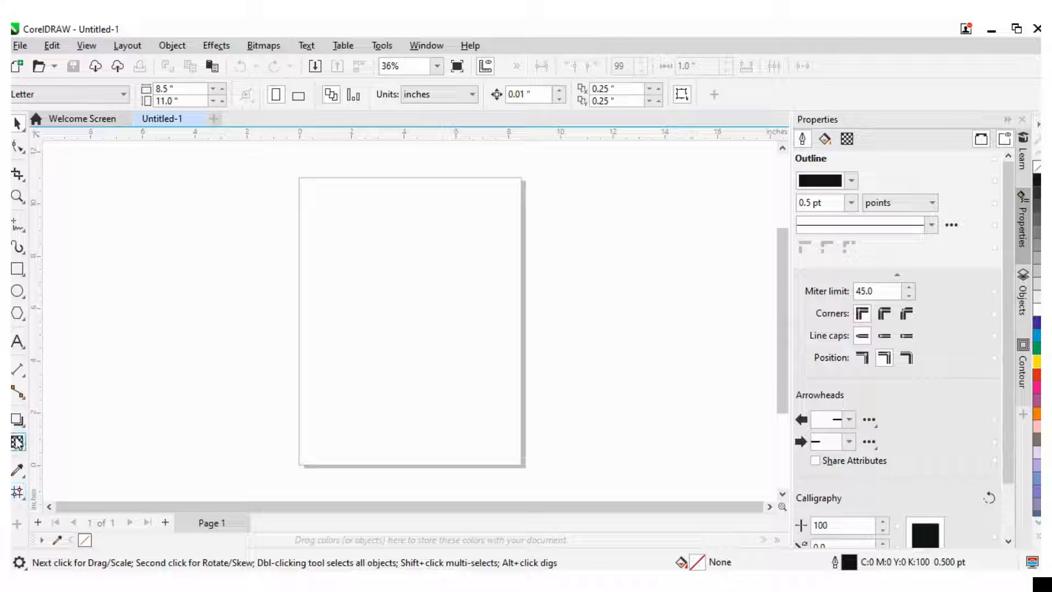
left_click(20, 495)
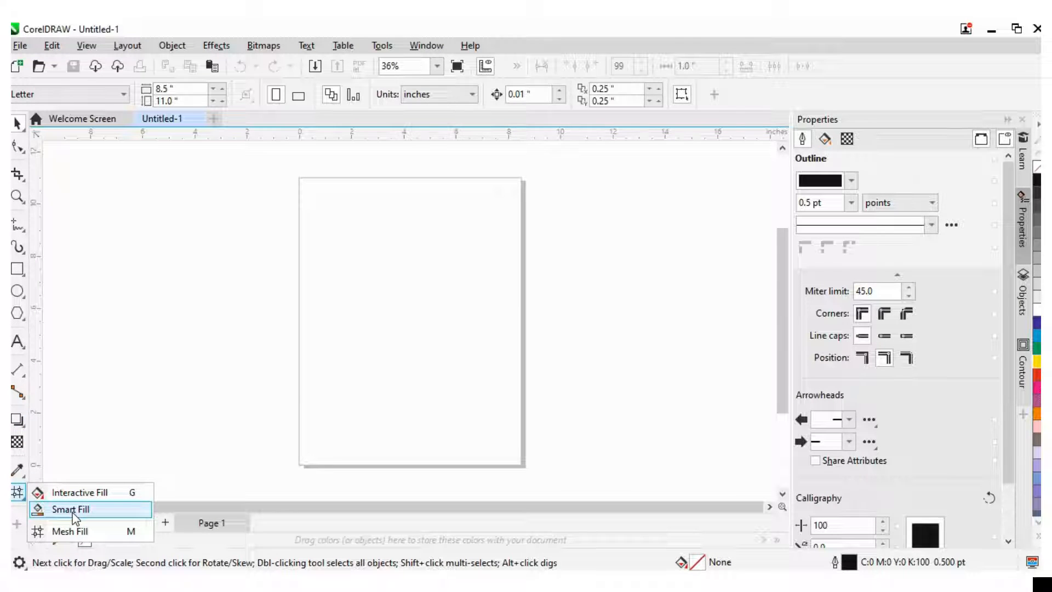
left_click(72, 512)
left_click(18, 124)
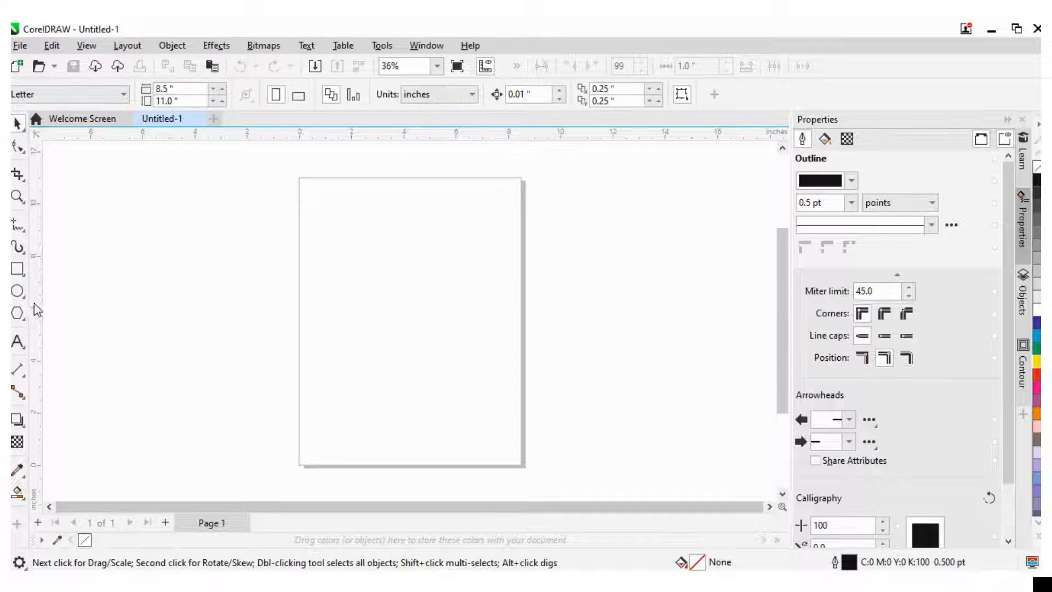
- Draw a rectangle about 6.6 by 5.9 inches and place it in the middle area of the page
left_click(18, 269)
left_click_drag(196, 236, 283, 312)
key("space")
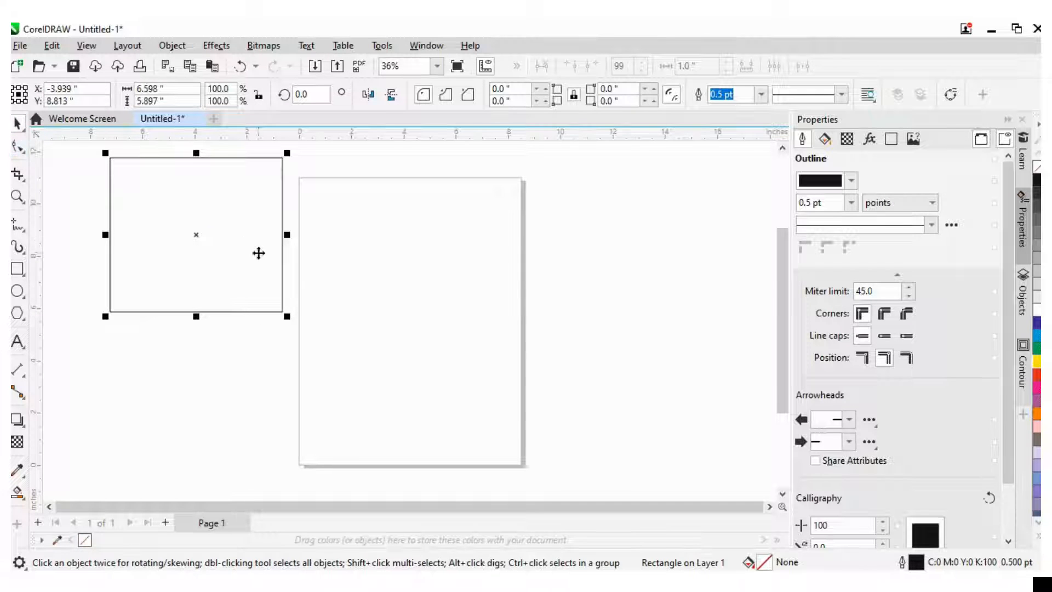
left_click_drag(198, 237, 398, 314)
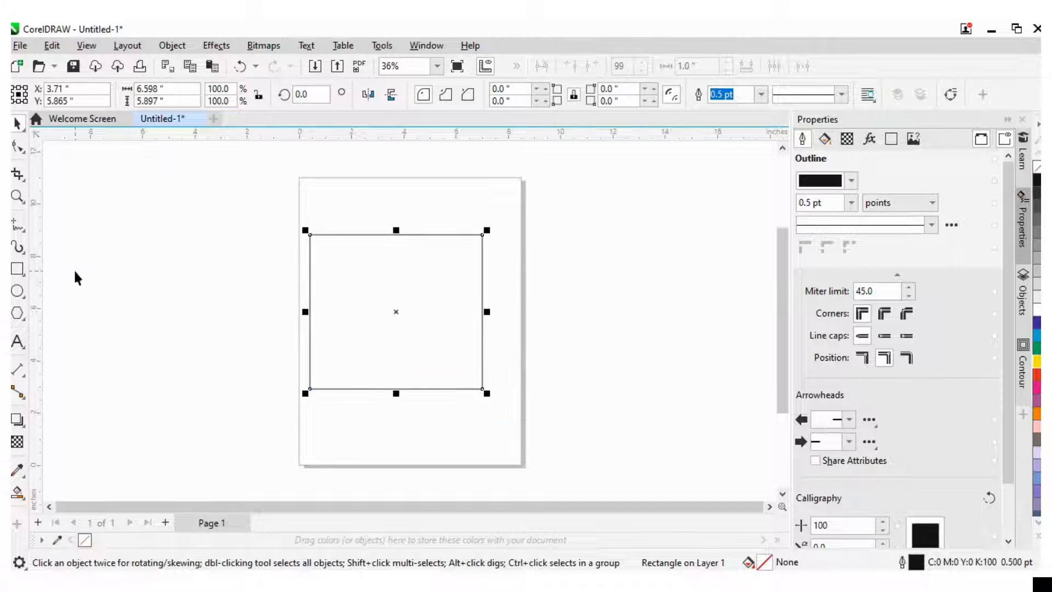
left_click(77, 276)
- Draw an ellipse about 3.68 by 3.91 inches and centre it horizontally and vertically in the rectangle
left_click(17, 290)
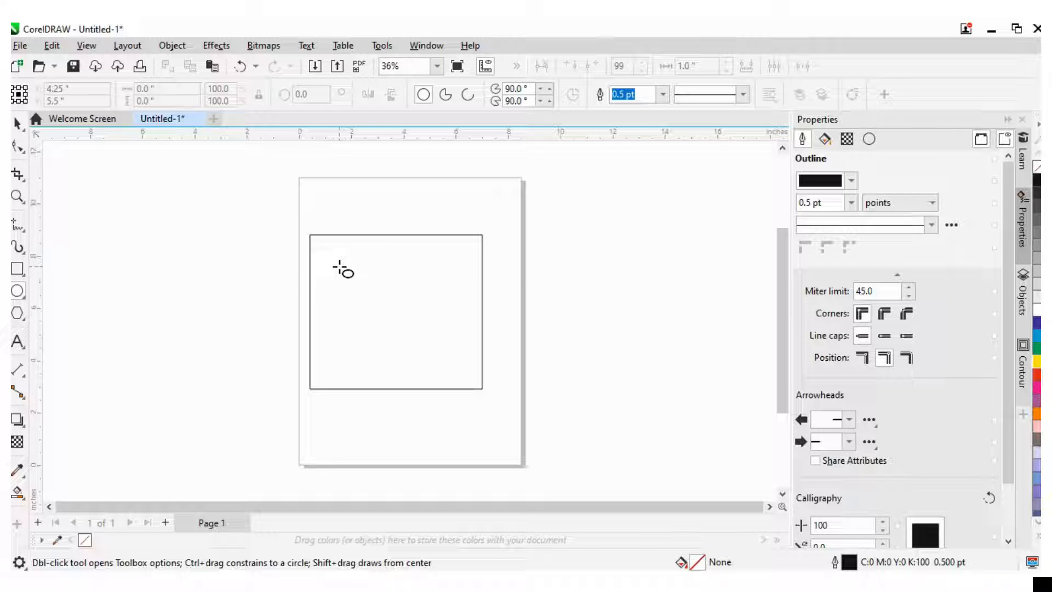
left_click_drag(340, 267, 388, 322)
key("space")
left_click_drag(340, 265, 403, 322)
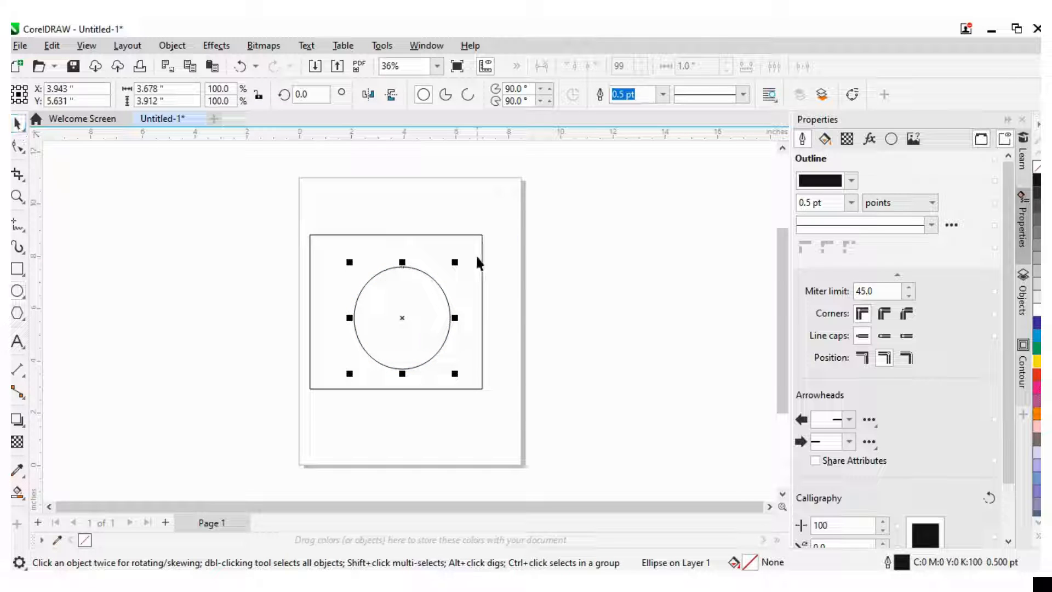
left_click(482, 261, "shift")
key("c")
key("e")
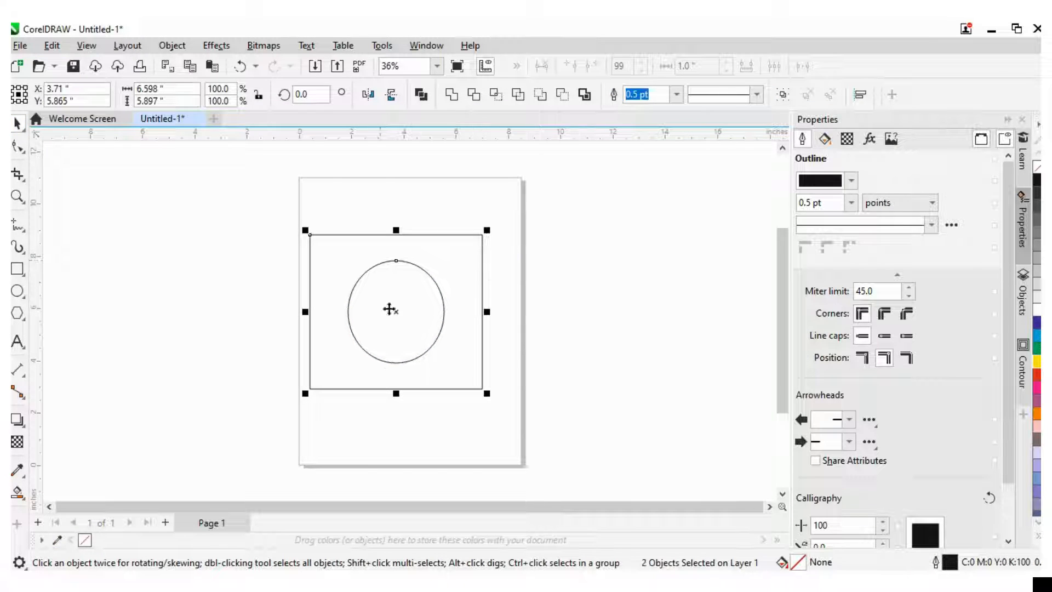
- Place four copies of the central ellipse outside the page, two on its left side and two on its right
left_click(202, 265)
left_click(355, 328)
left_click_drag(394, 312, 620, 429)
right_click(165, 262)
right_click(198, 397)
right_click(628, 275)
- Align the upper-left ellipse copy to the rectangle's left and top edges
left_click(213, 262)
left_click(327, 235, "shift")
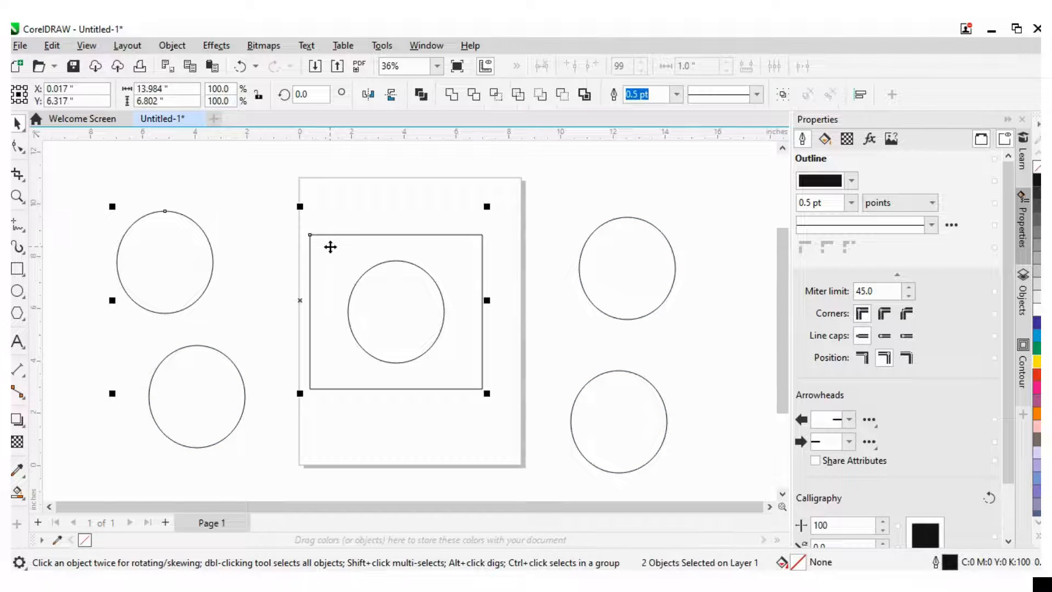
key("l")
key("t")
left_click(241, 264)
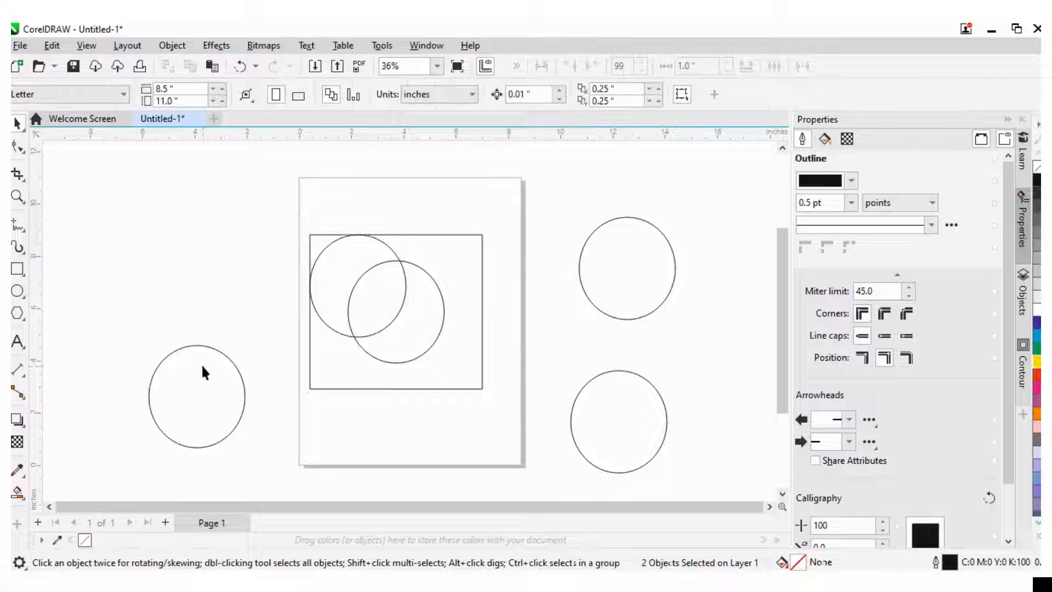
- Align the ellipse copy left of the page to the rectangle's right and top edges
left_click(230, 396)
left_click(397, 388, "shift")
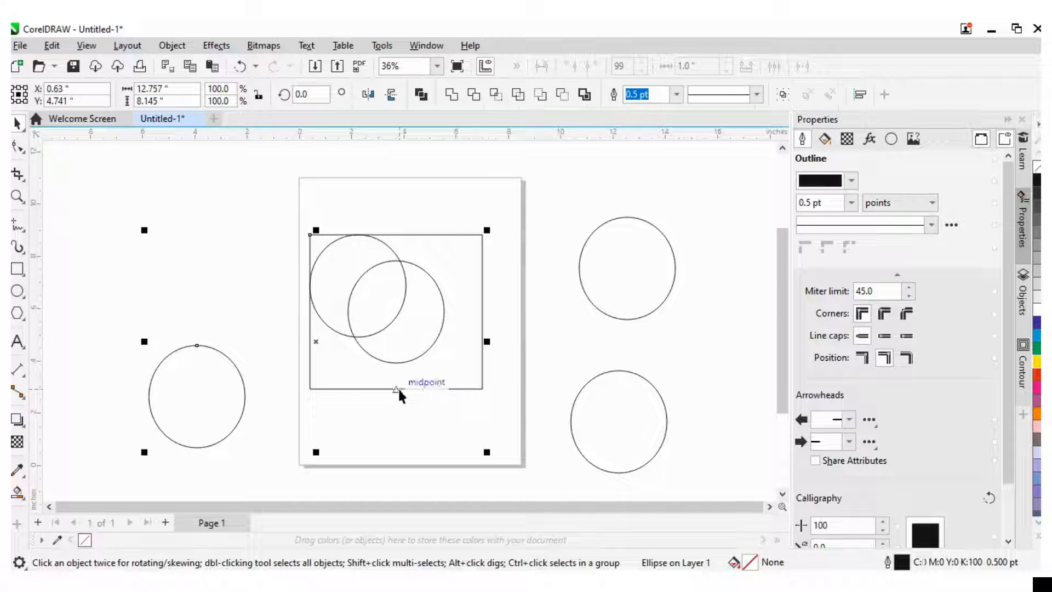
key("l")
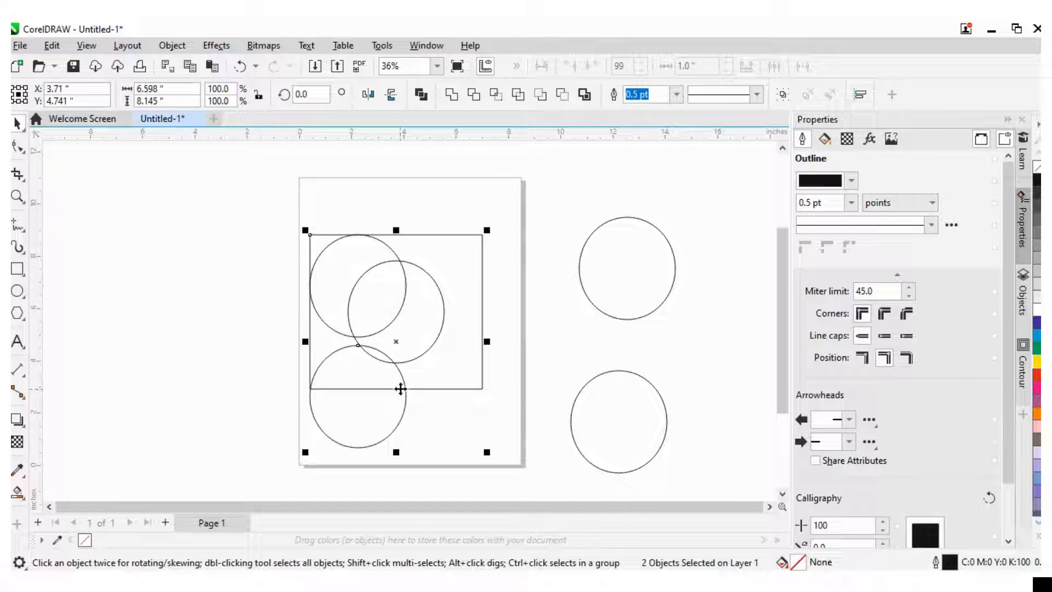
key("r")
left_click(102, 399)
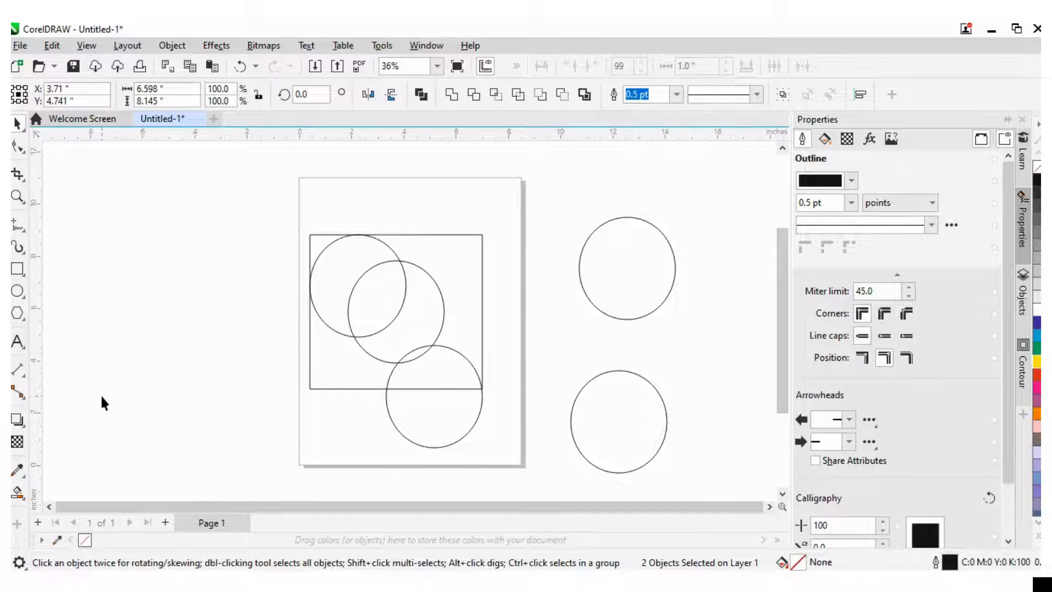
left_click(444, 445)
left_click(466, 289, "shift")
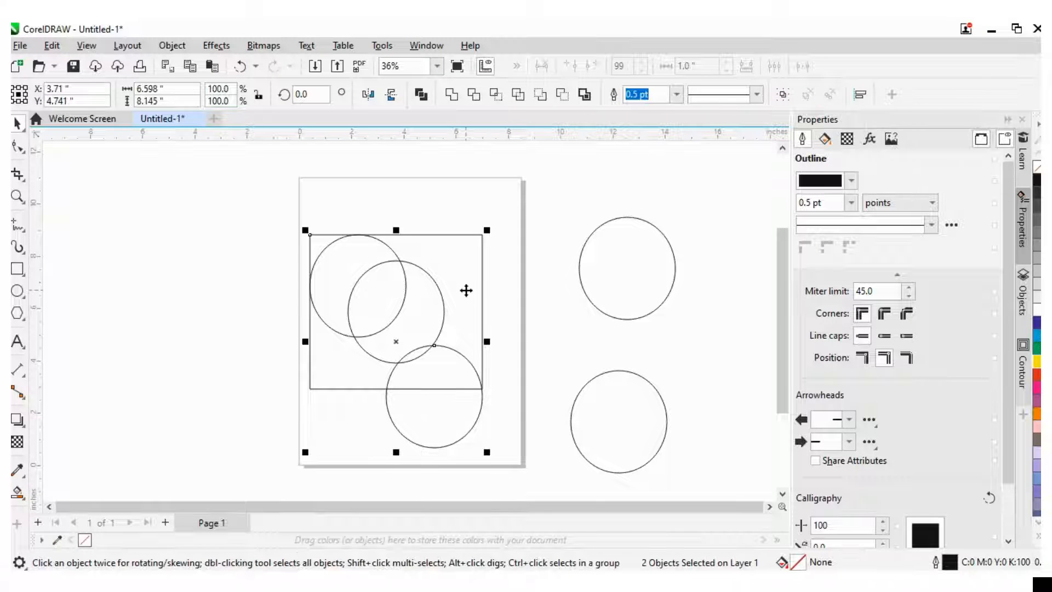
key("t")
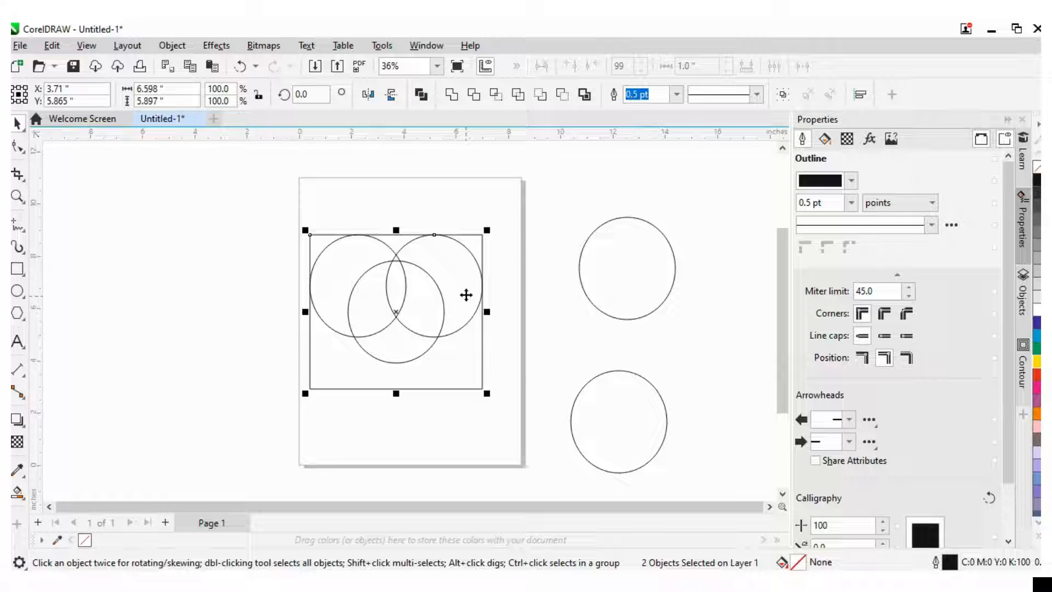
- Align the lower ellipse copy right of the page to the rectangle's bottom and left edges
left_click(639, 420)
left_click(439, 388, "shift")
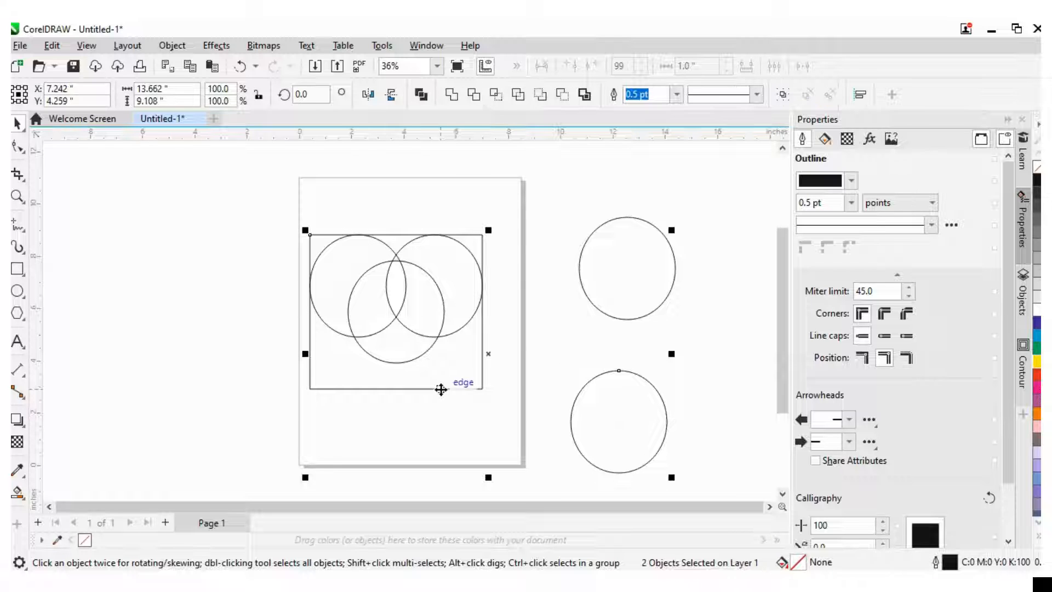
key("b")
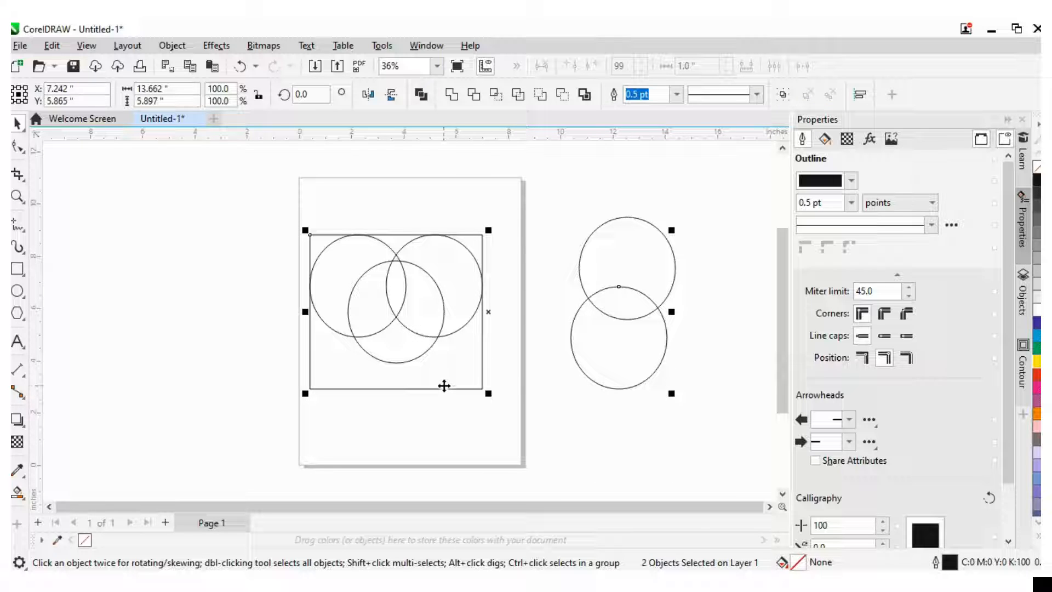
key("l")
- Align the remaining ellipse copy to the rectangle's bottom and right edges
left_click(617, 314)
left_click(476, 386, "shift")
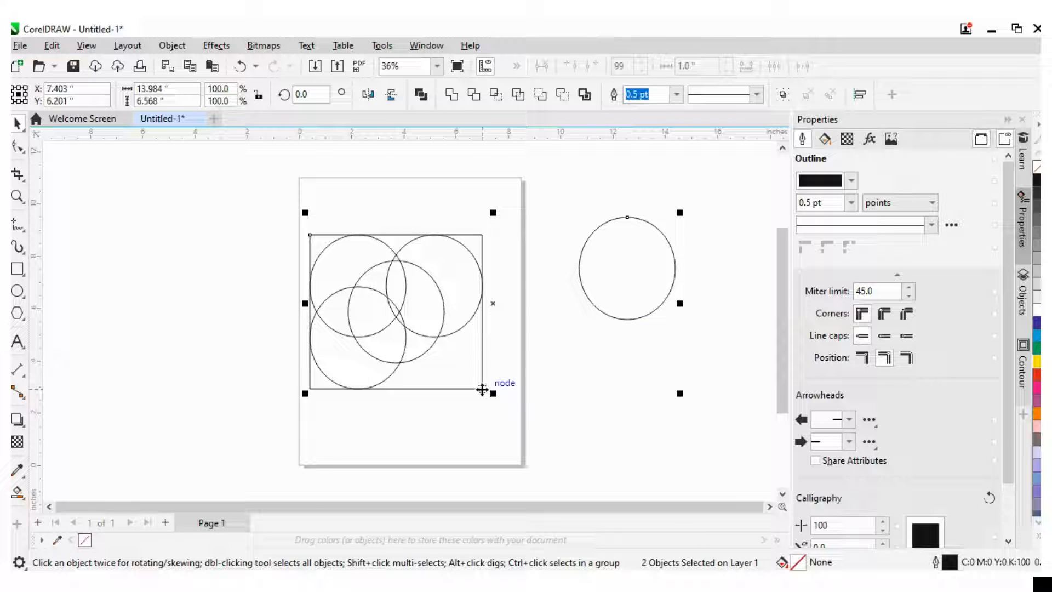
key("b")
key("r")
left_click(119, 333)
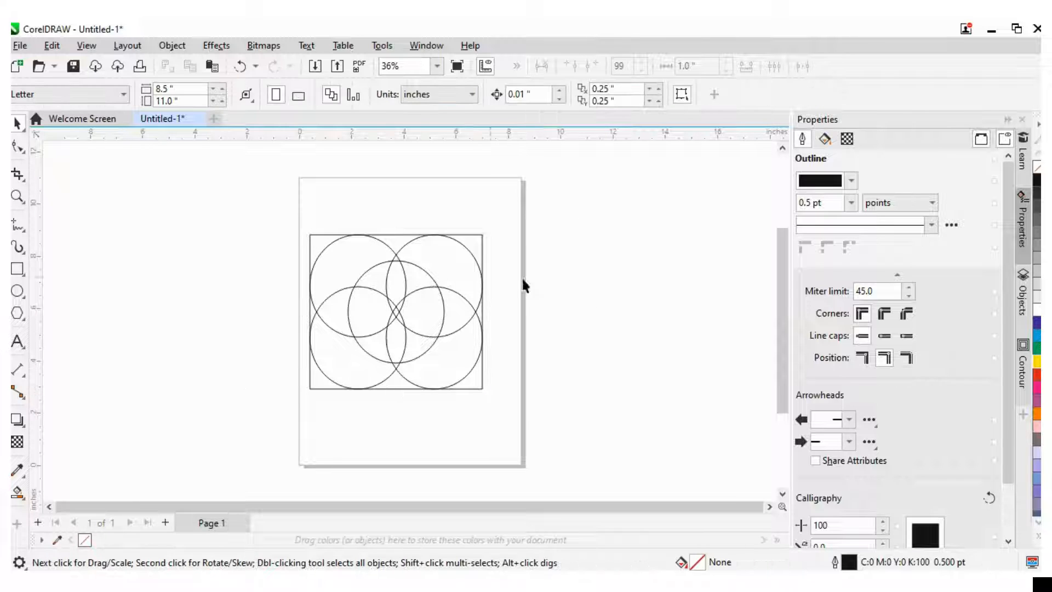
scroll(390, 272, "up", 3)
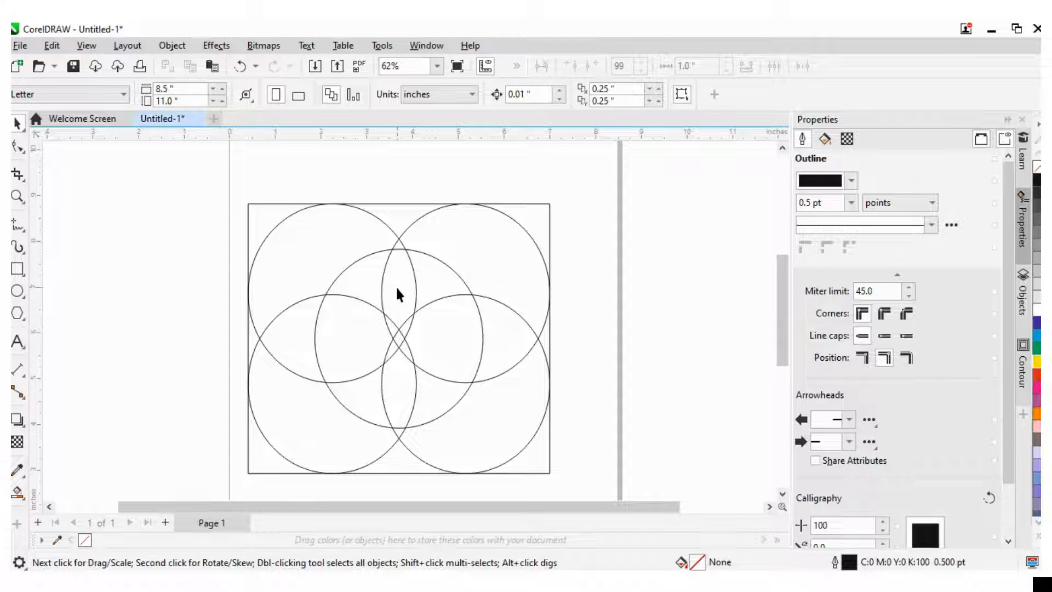
left_click(540, 202)
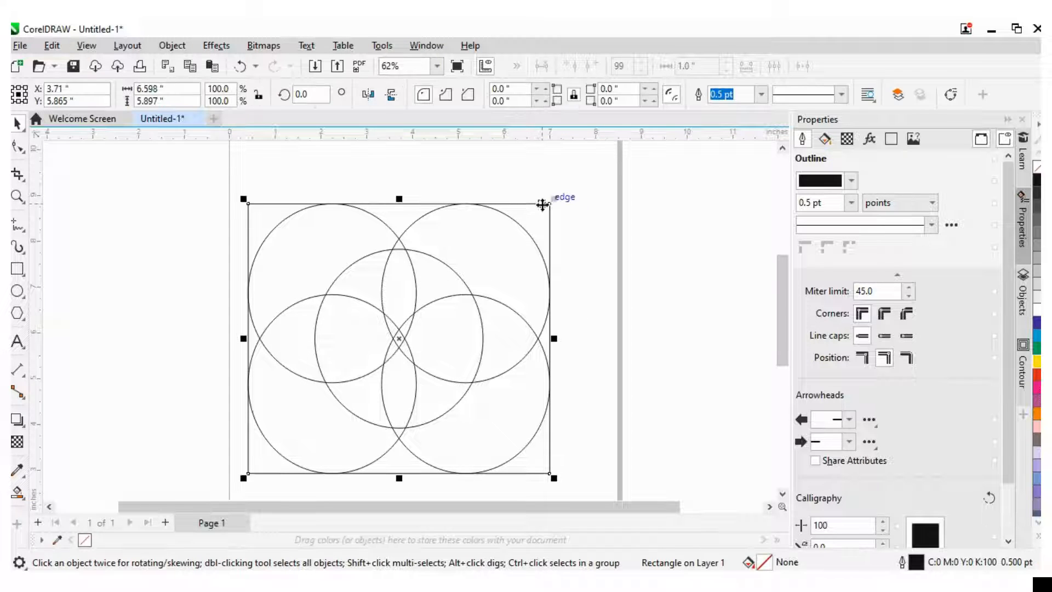
left_click(678, 285)
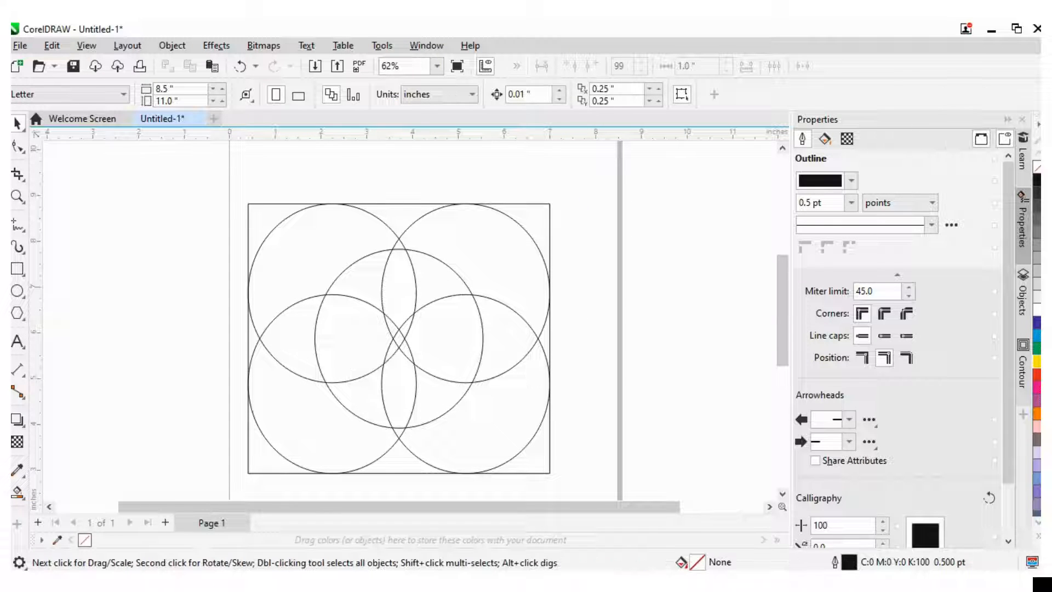
left_click(28, 499)
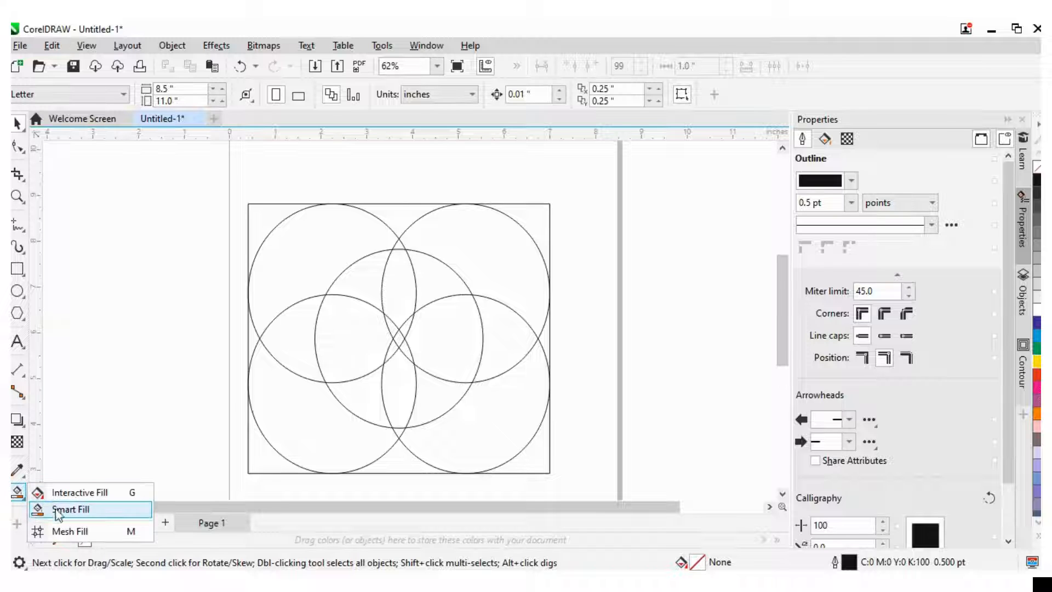
left_click(49, 507)
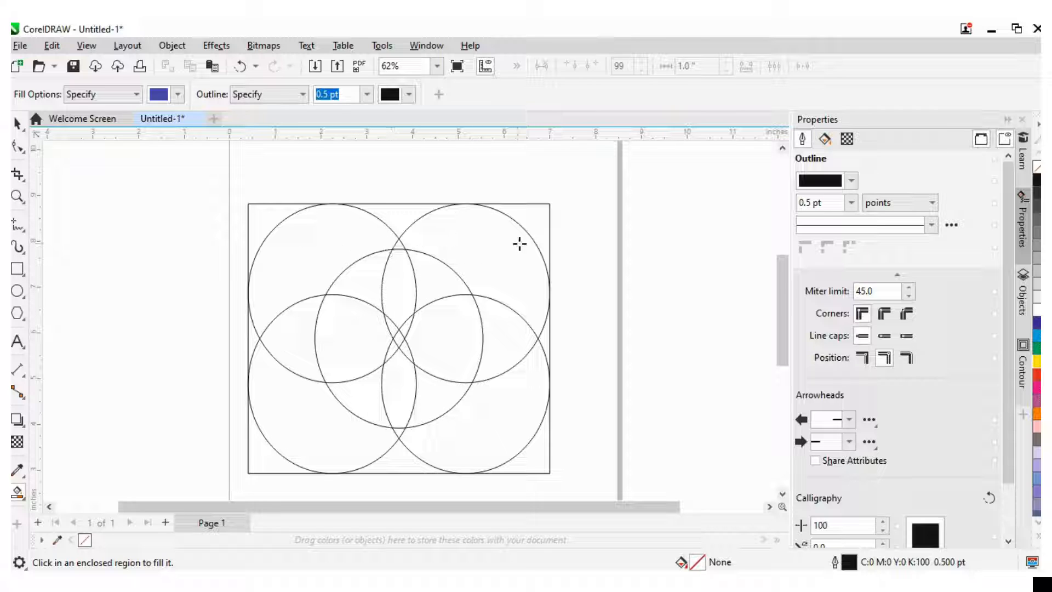
left_click(17, 124)
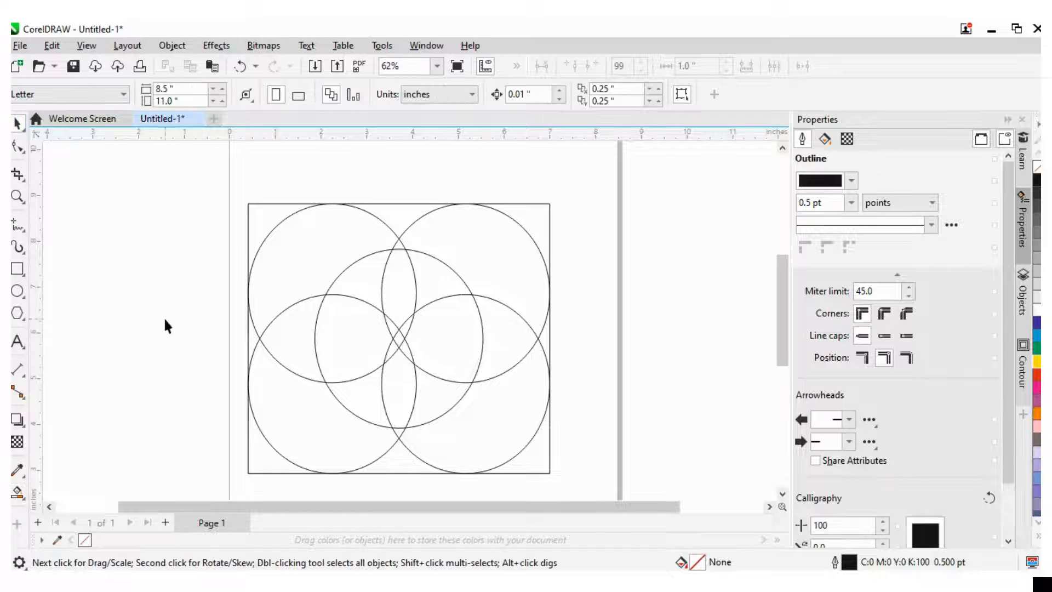
- Try an ordinary grey fill on the whole upper-left ellipse and undo it
left_click(282, 243)
left_click(1038, 272)
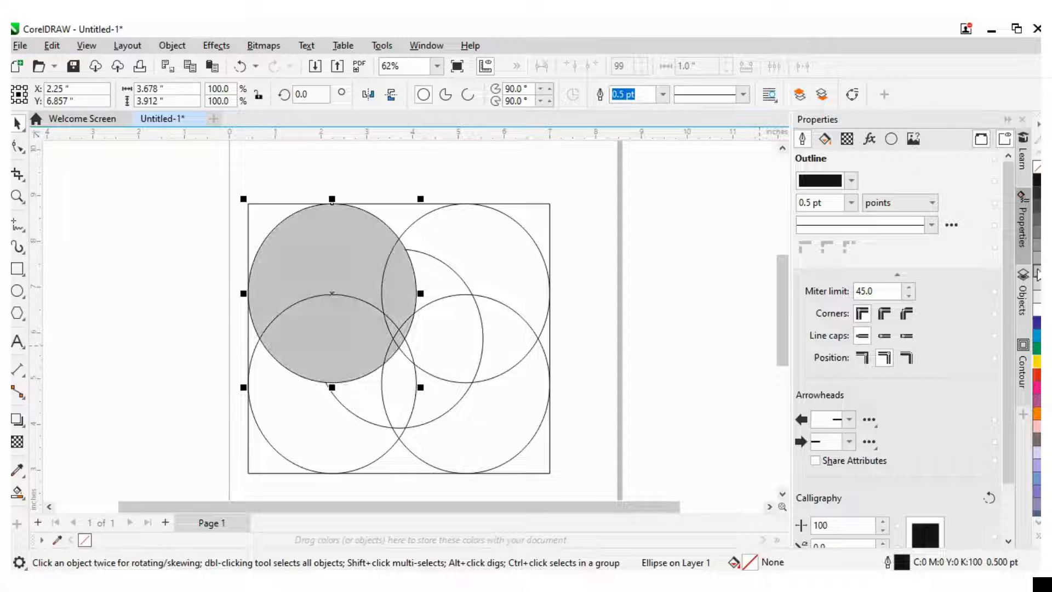
left_click(238, 328)
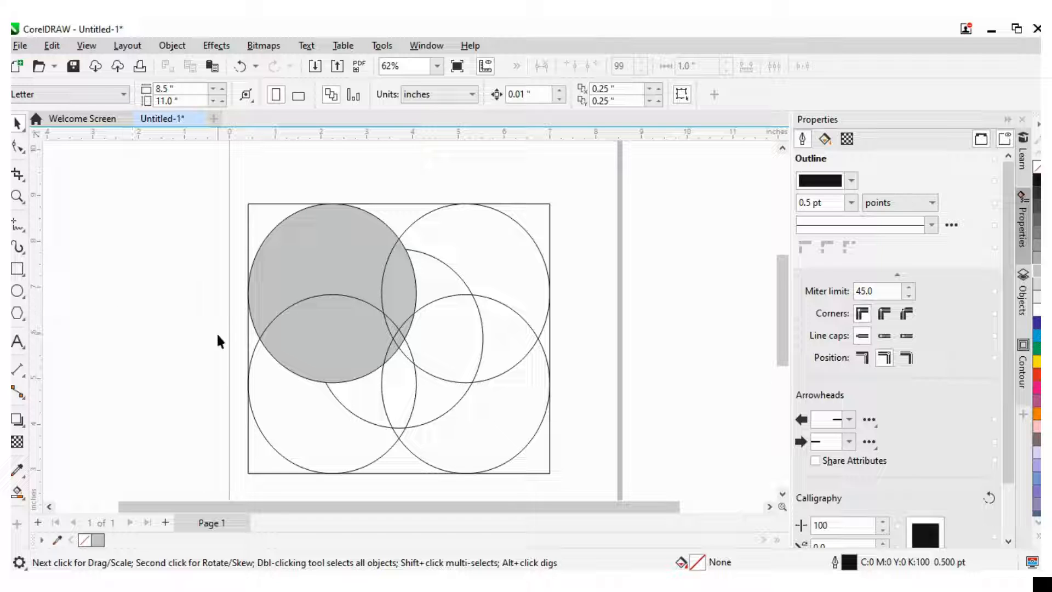
key("ctrl+z")
key("Escape")
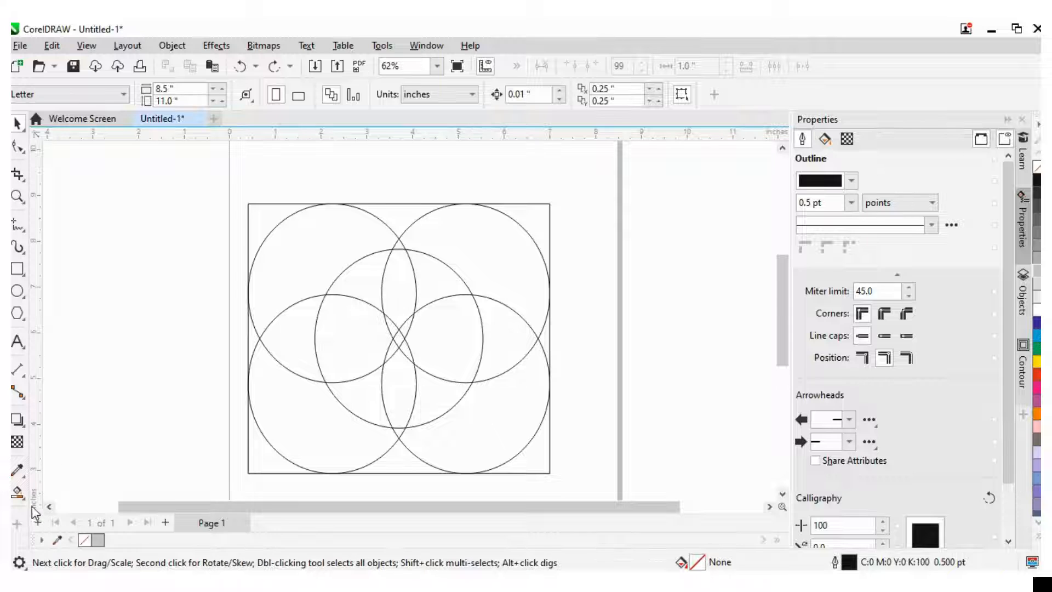
- Use Smart Fill to colour the small overlap regions above, below and at the centre of the pattern blue
left_click(21, 495)
left_click(60, 508)
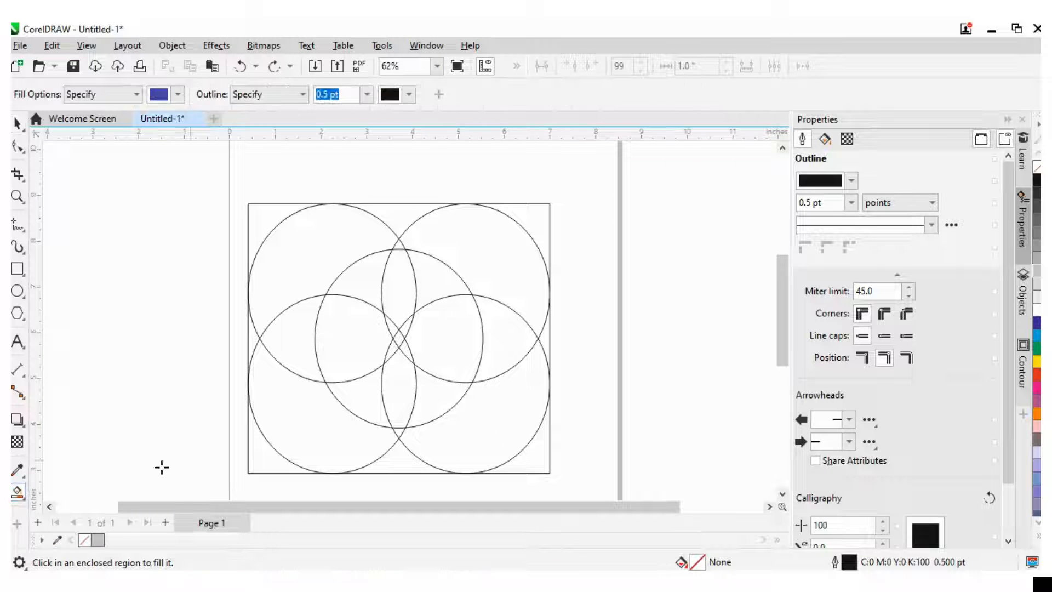
left_click(399, 244)
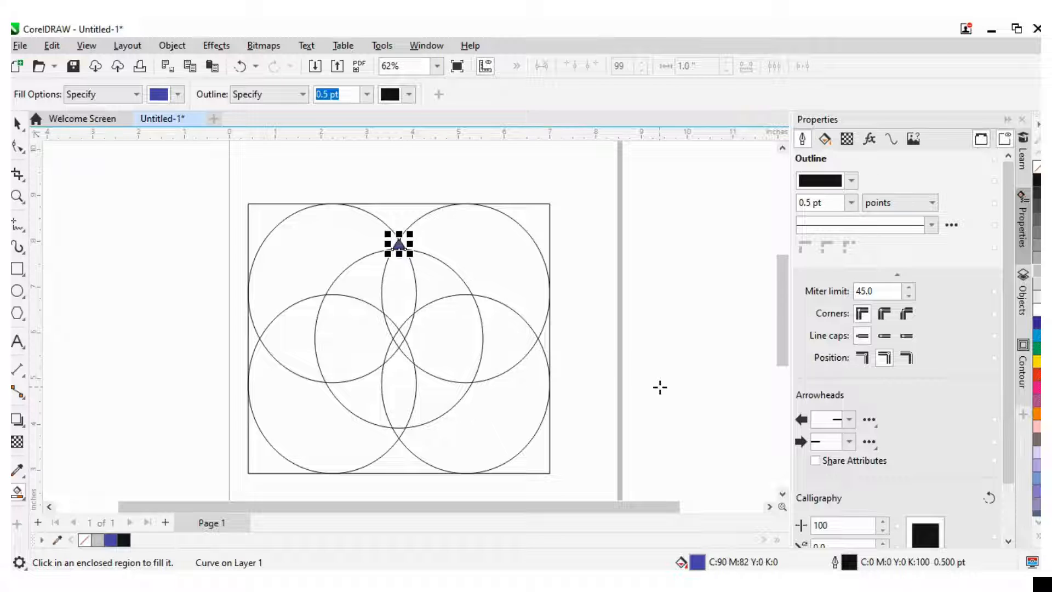
left_click(399, 432)
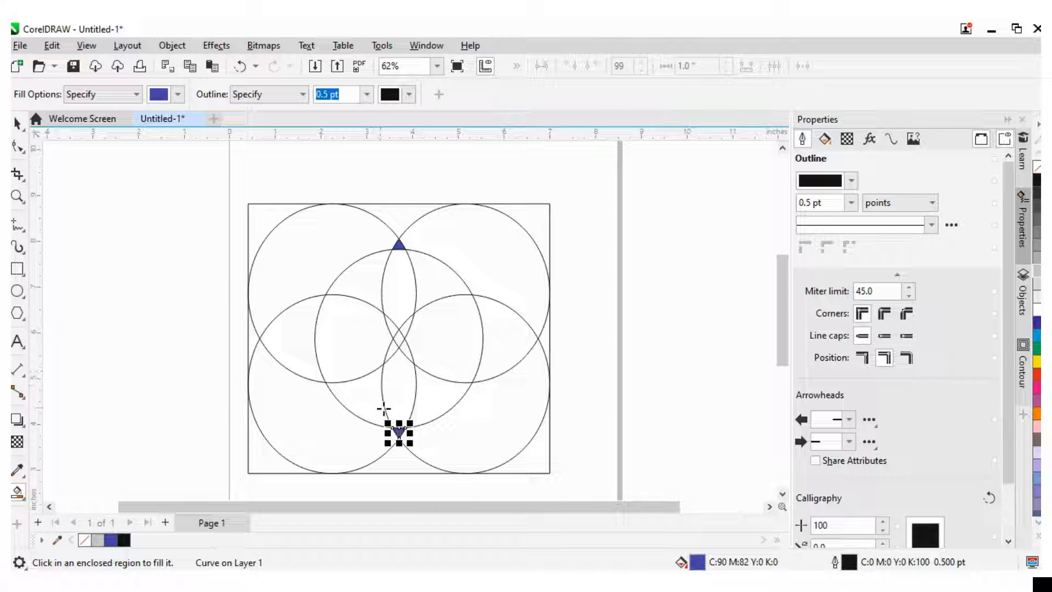
left_click(400, 339)
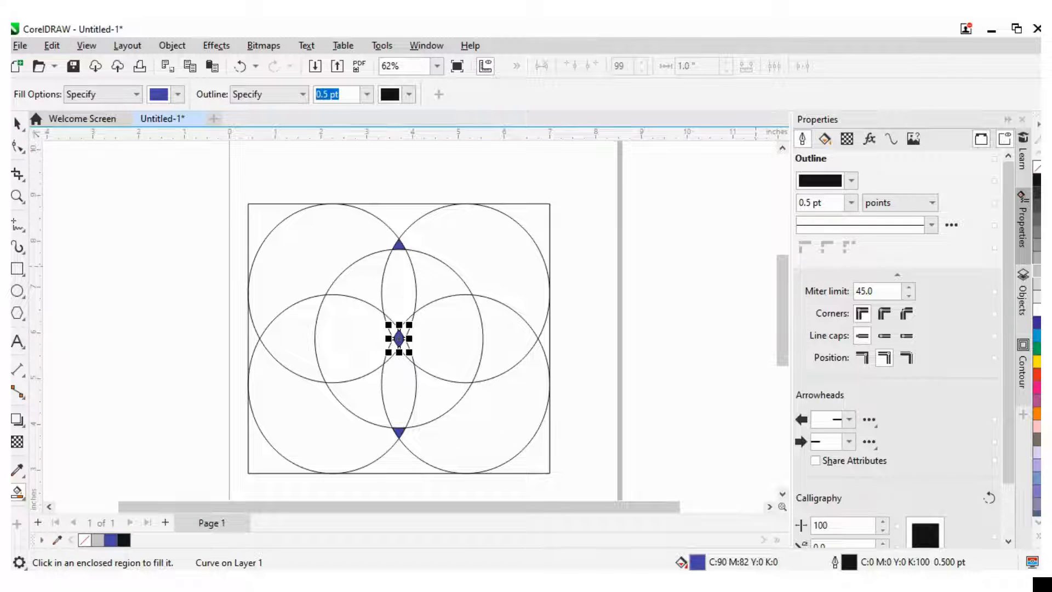
left_click(1037, 362)
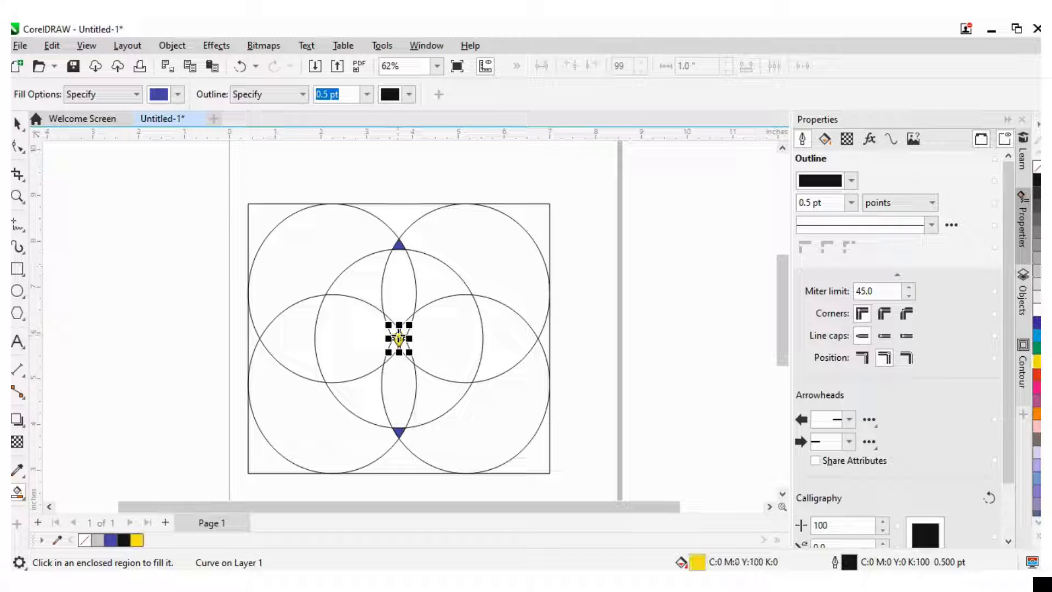
left_click(1037, 323)
- Use Smart Fill on the outer crescent regions of the upper-right and lower-right ellipses and colour both yellow
left_click(506, 262)
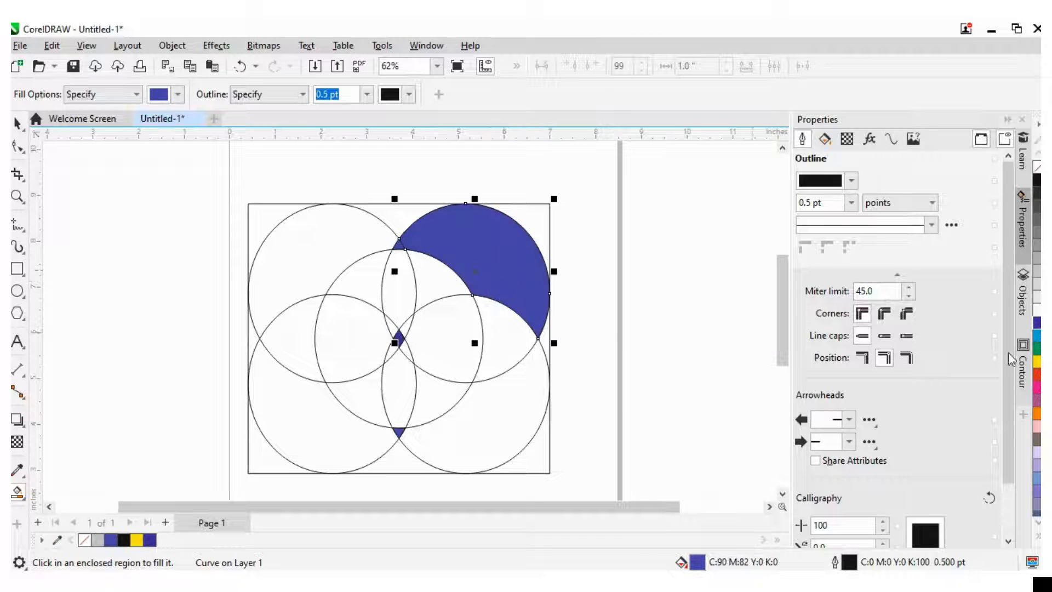
left_click(1037, 362)
left_click(528, 418)
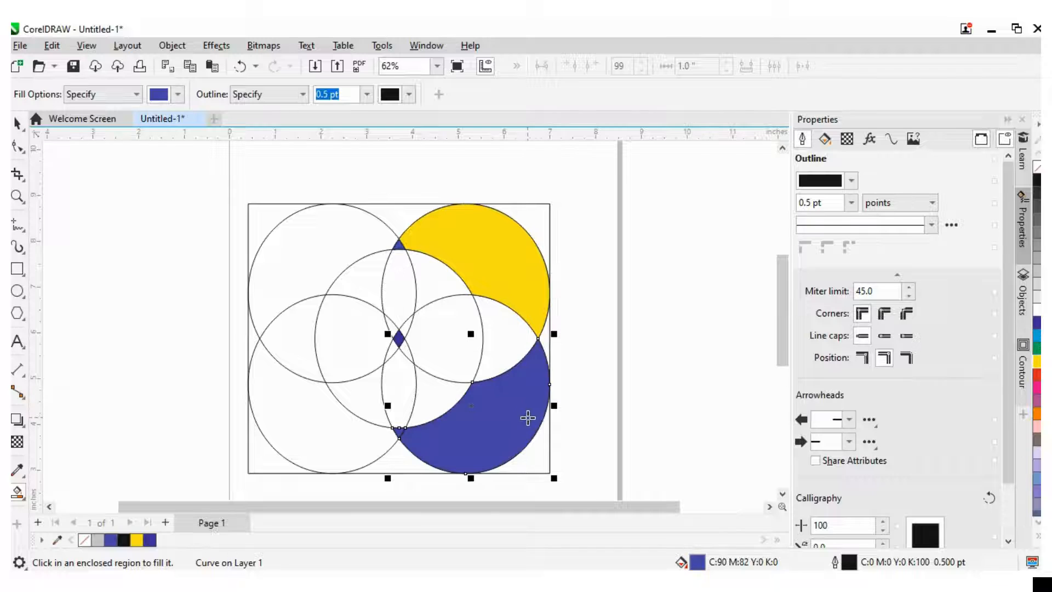
left_click(1037, 362)
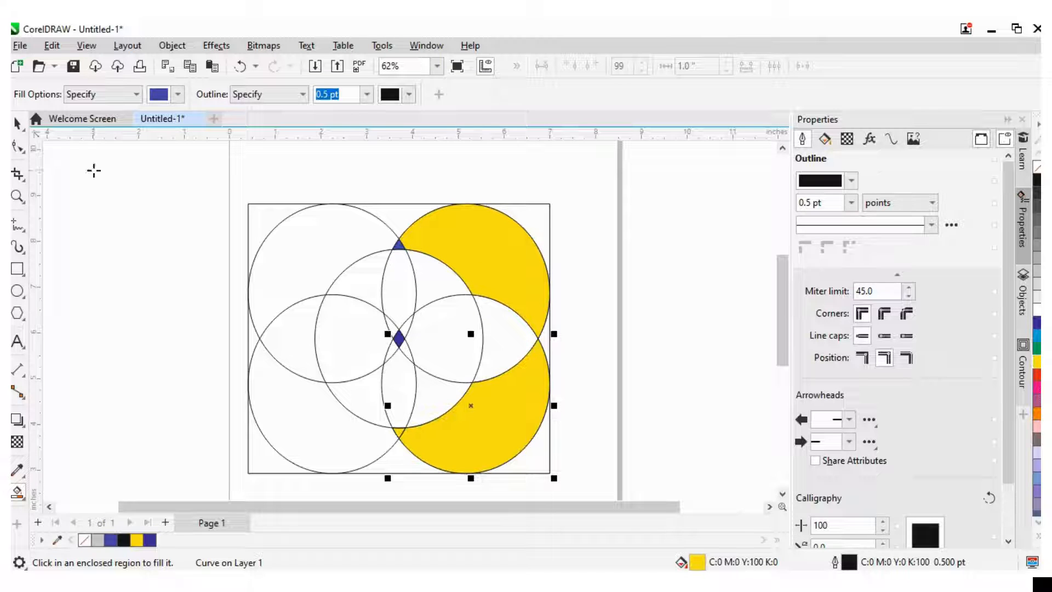
- Sample the yellow of the upper-right crescent as the Smart Fill colour and fill the upper-left and lower-left crescents with it
left_click(159, 95)
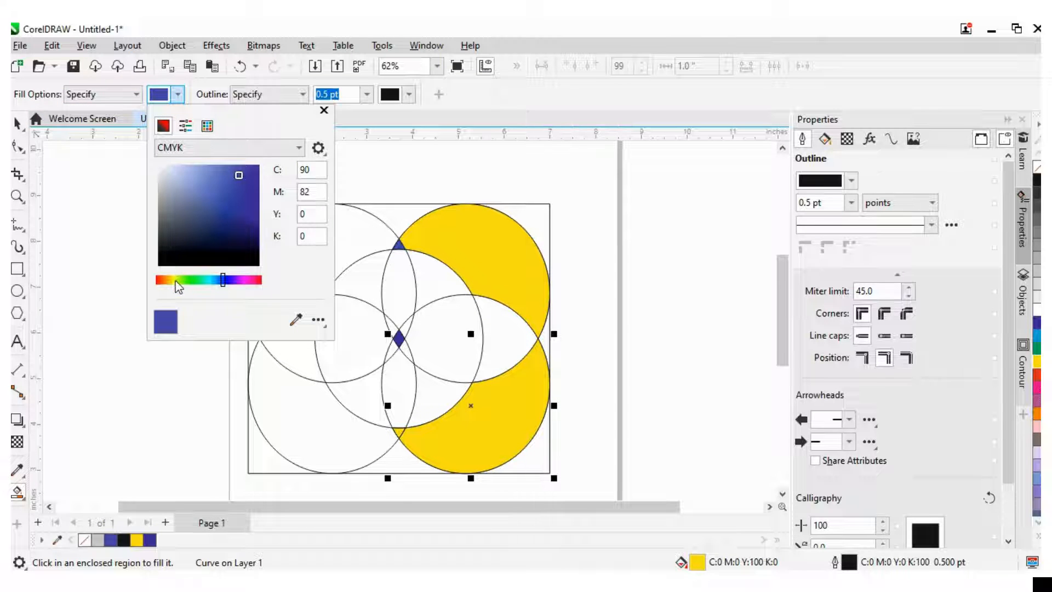
left_click(176, 281)
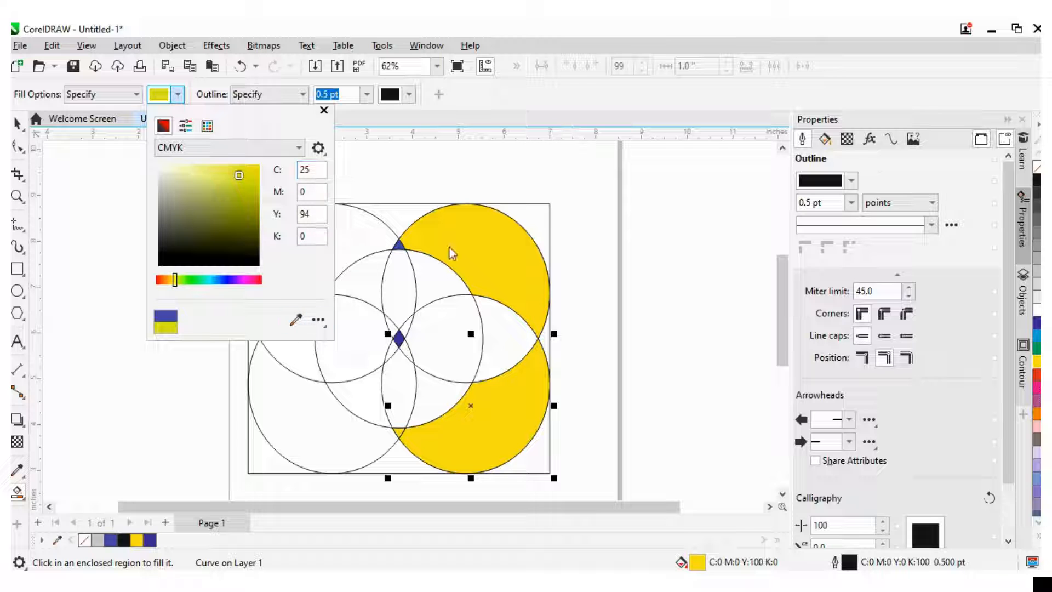
left_click(296, 320)
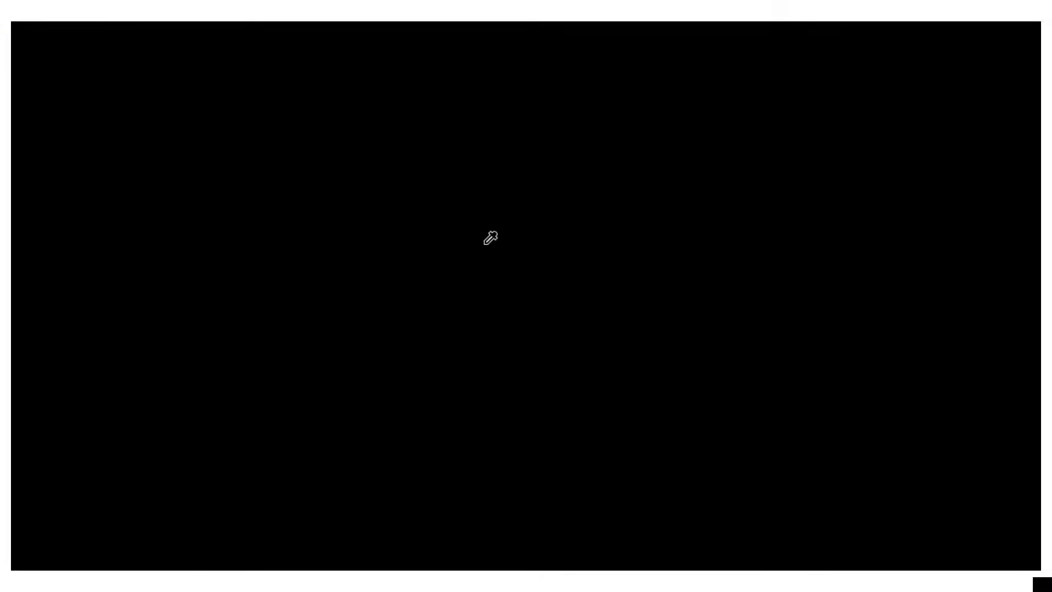
left_click(490, 238)
left_click(378, 158)
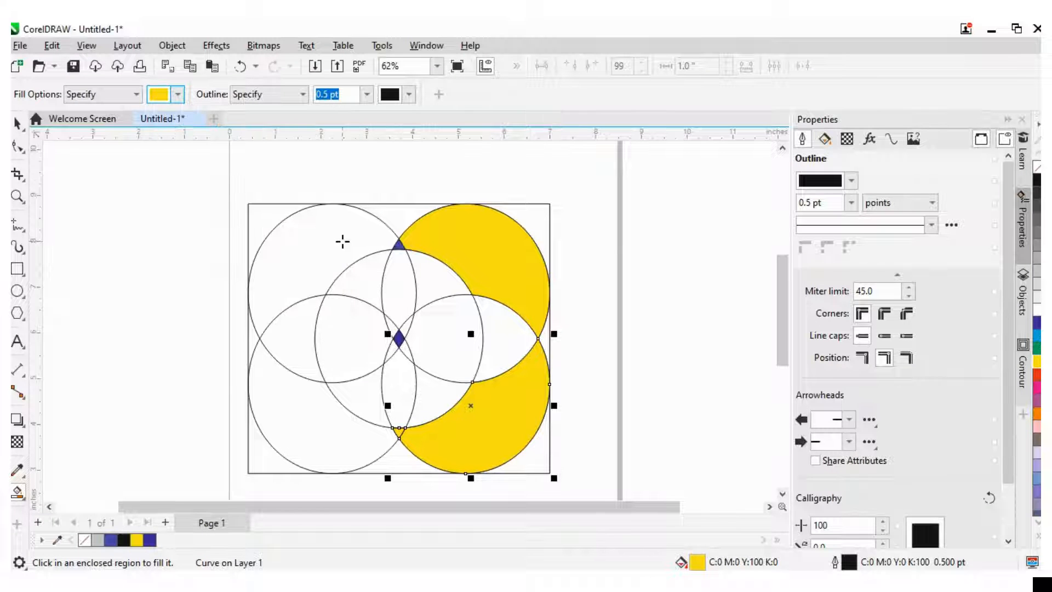
left_click(308, 254)
left_click(316, 407)
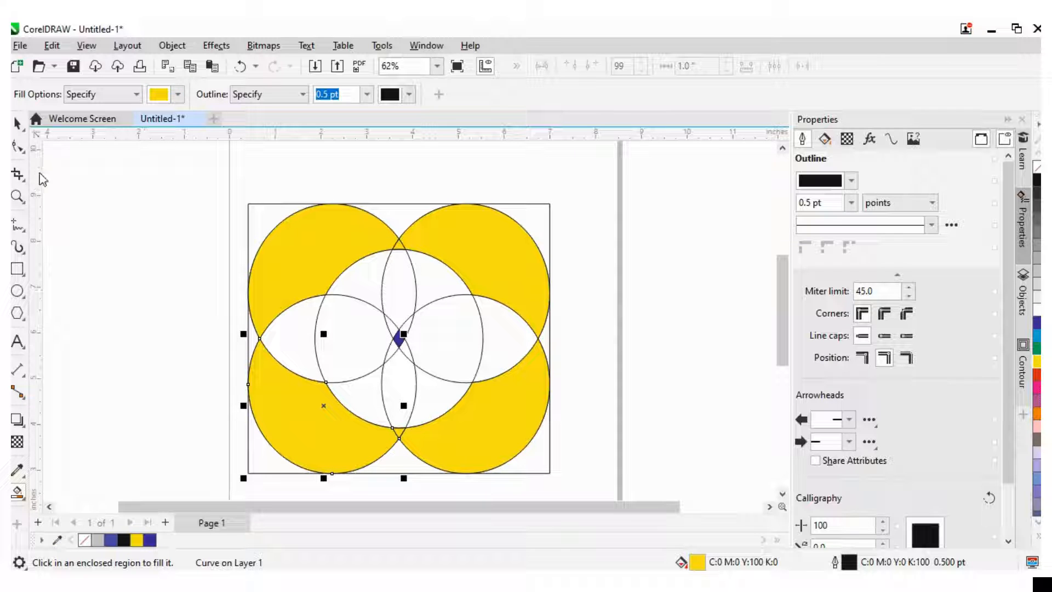
- Use Smart Fill to colour the outer overlap regions at the pattern's left and right sides red (C0 M100 Y100 K0)
left_click(159, 96)
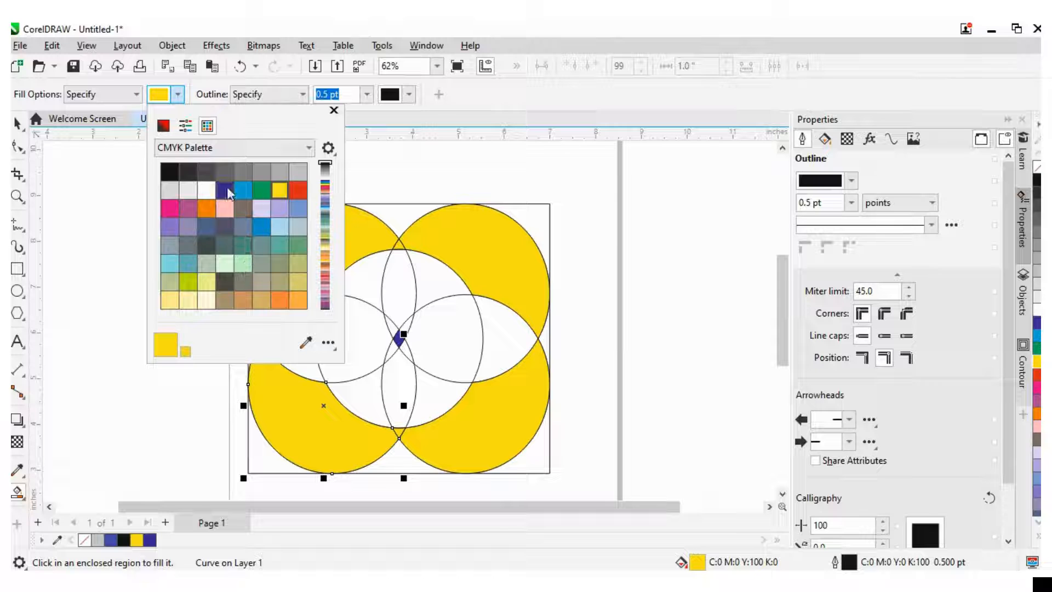
left_click(298, 192)
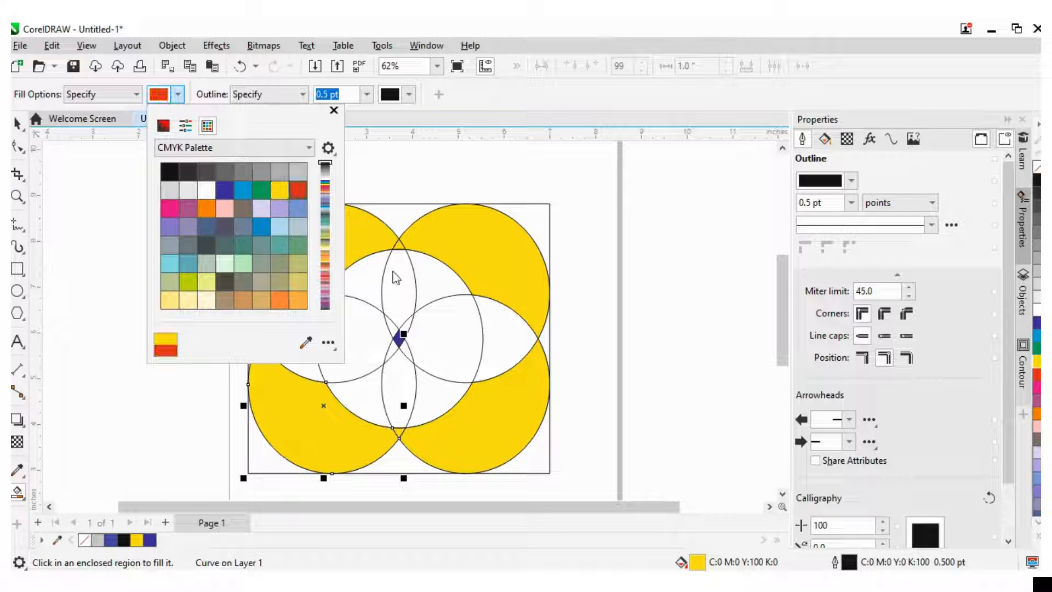
left_click(459, 336)
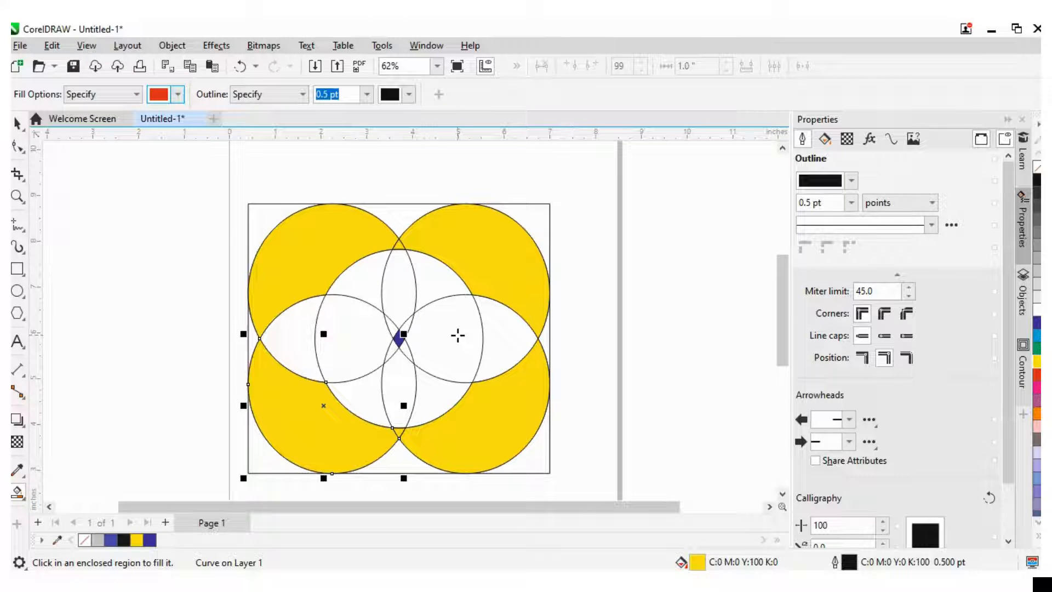
left_click(525, 344)
left_click(293, 346)
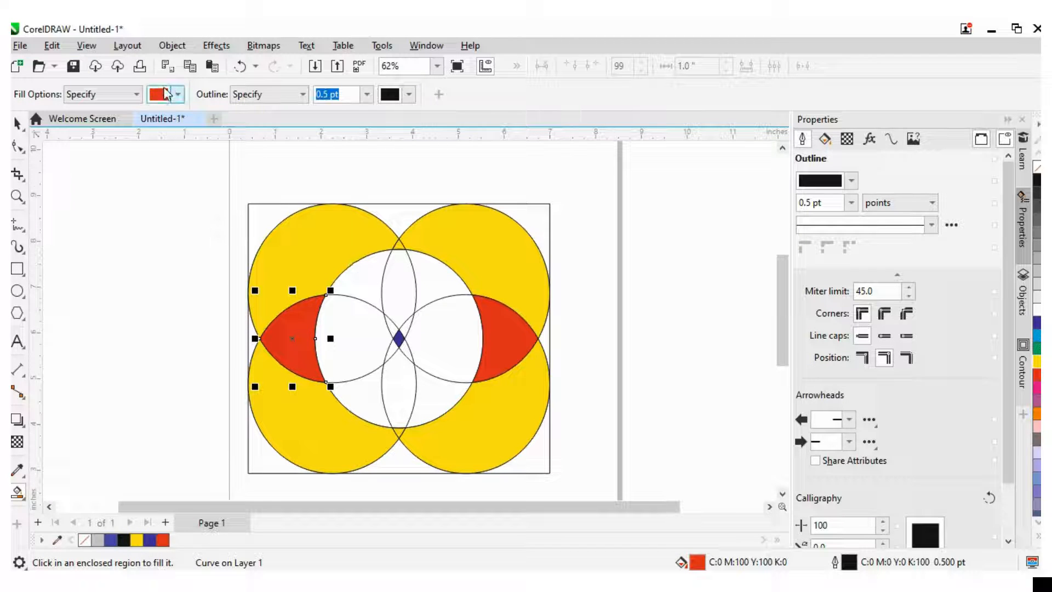
- Use Smart Fill to colour the four diagonal regions just inside the centre ellipse's edge magenta (C0 M100 Y0 K0)
left_click(178, 95)
left_click(170, 208)
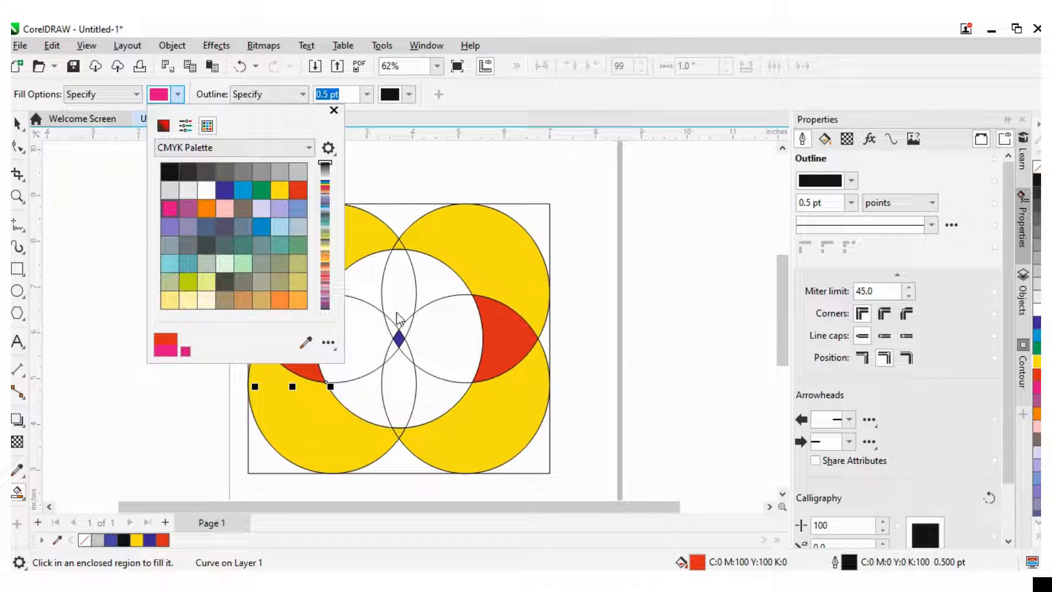
left_click(368, 337)
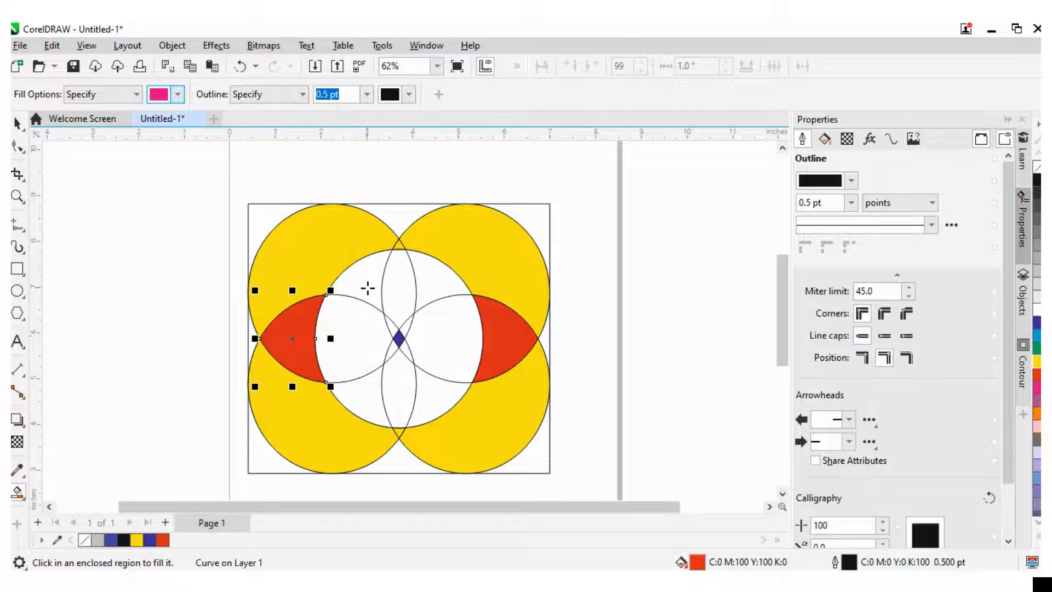
left_click(369, 284)
left_click(441, 278)
left_click(368, 404)
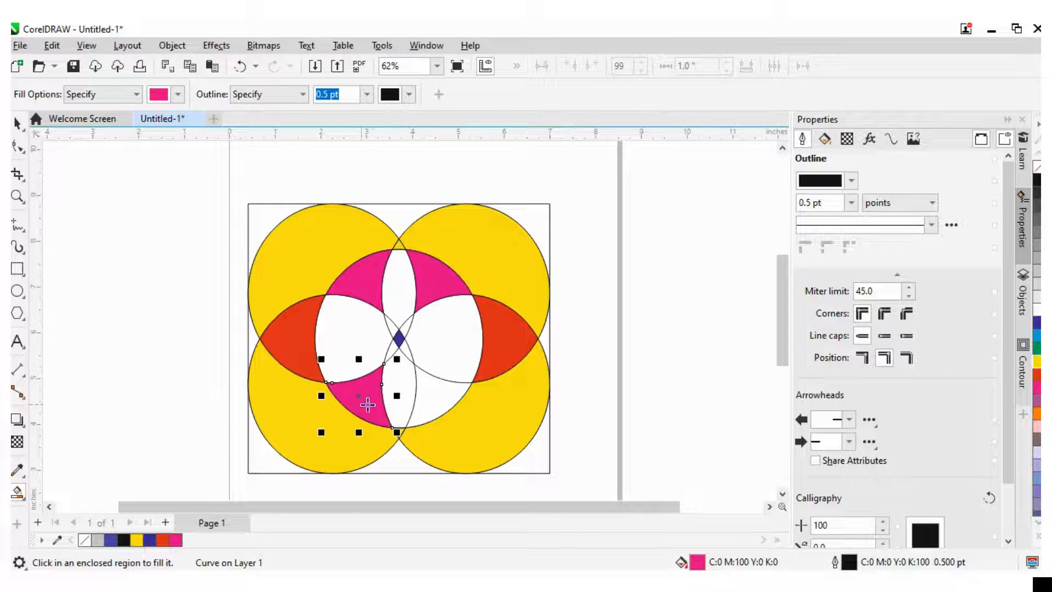
left_click(432, 403)
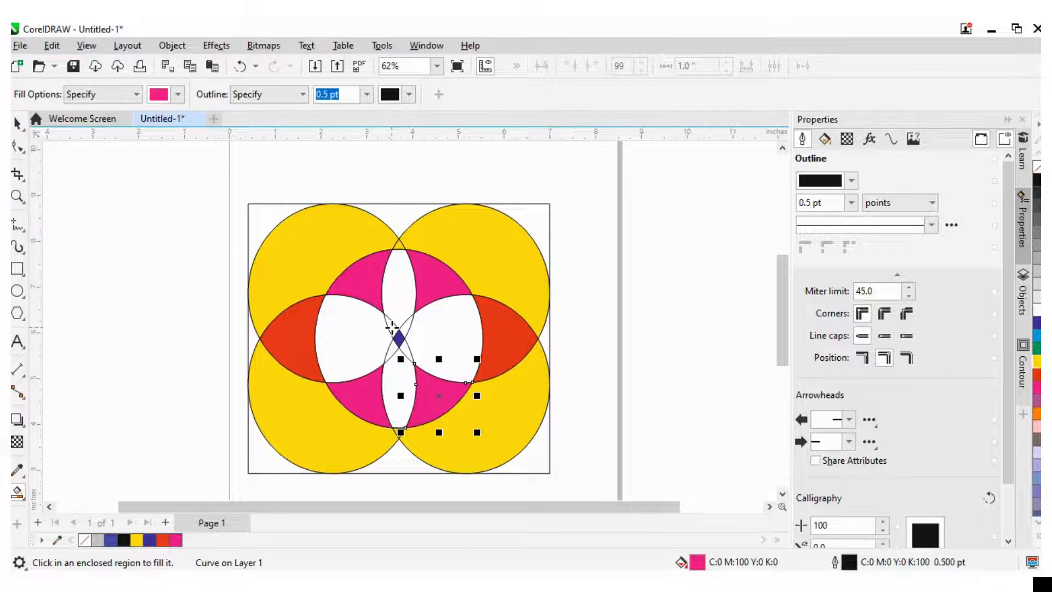
- Fill the four thin slivers around the blue centre diamond with the same magenta and clear the selection
left_click(393, 325)
left_click(408, 322)
left_click(411, 356)
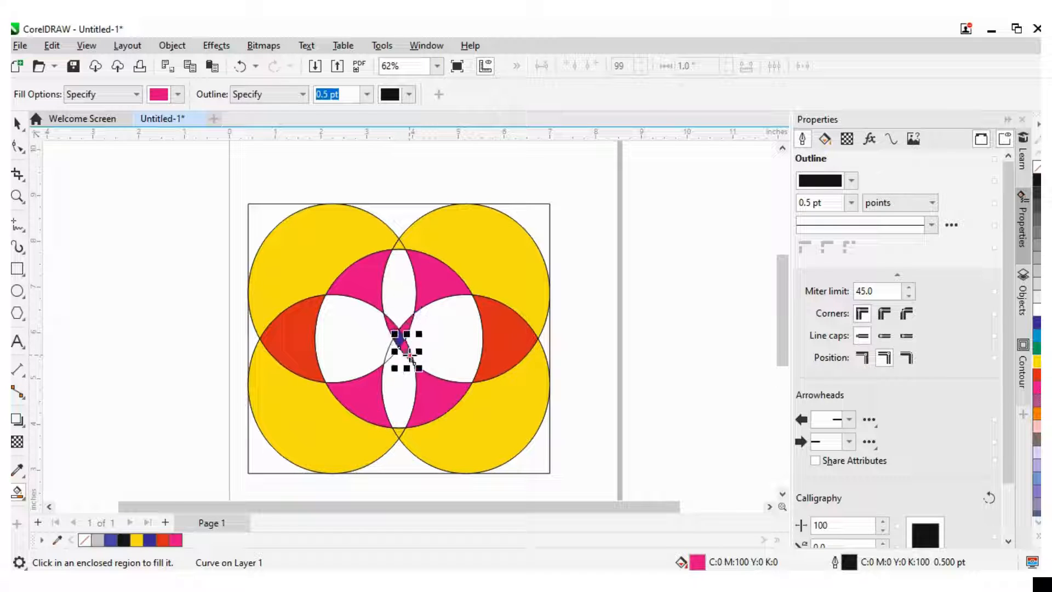
left_click(388, 355)
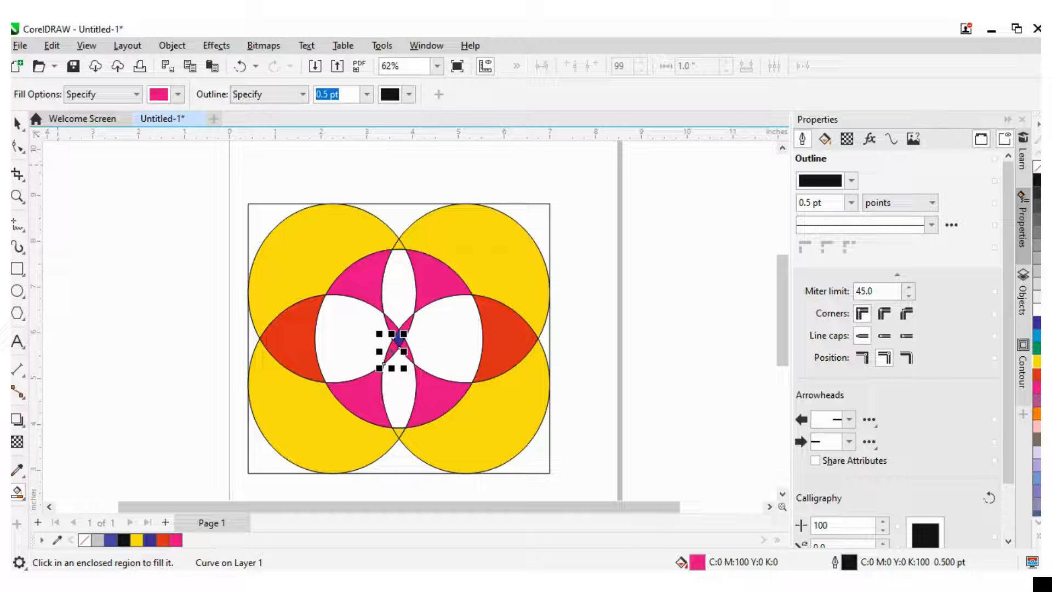
left_click(17, 123)
left_click(85, 236)
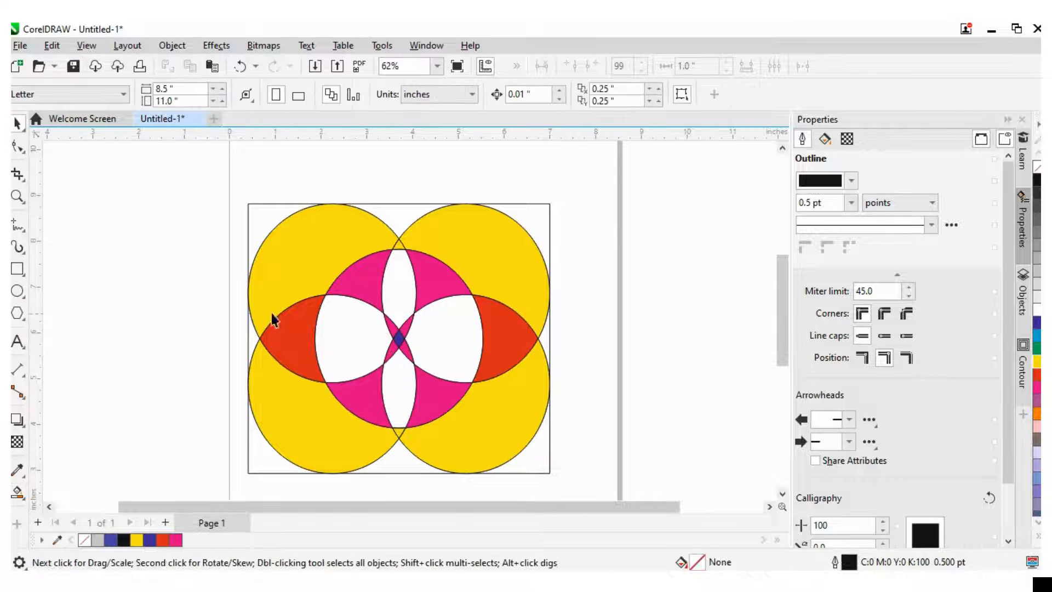
left_click(337, 319)
left_click(173, 276)
- Use Smart Fill to colour the centre ellipse's upper, right and left petals and the lower petal with its left neighbour orange (C0 M60 Y80 K0)
left_click(17, 492)
left_click(162, 97)
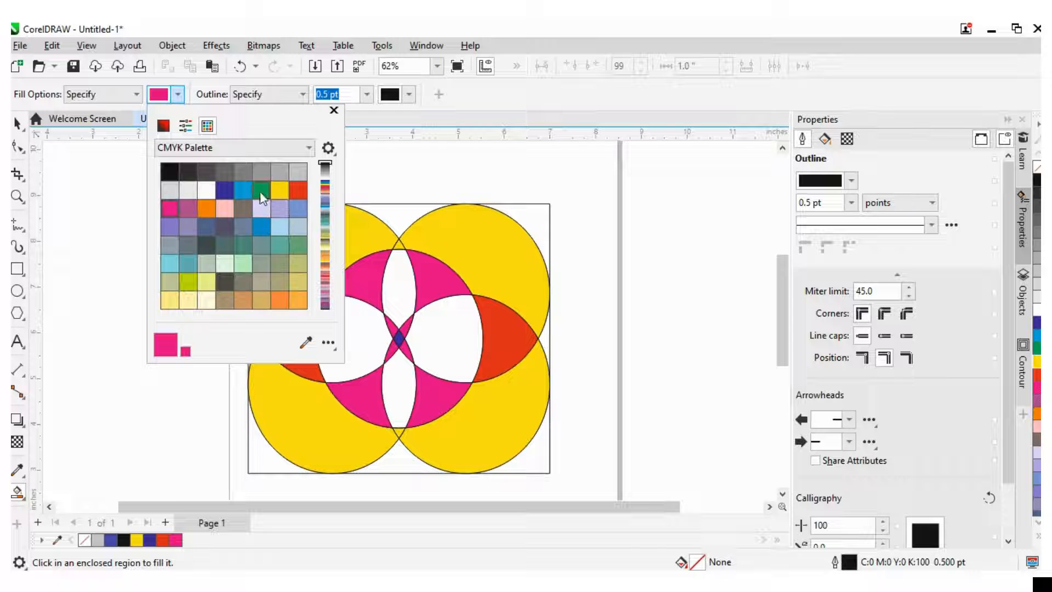
left_click(280, 300)
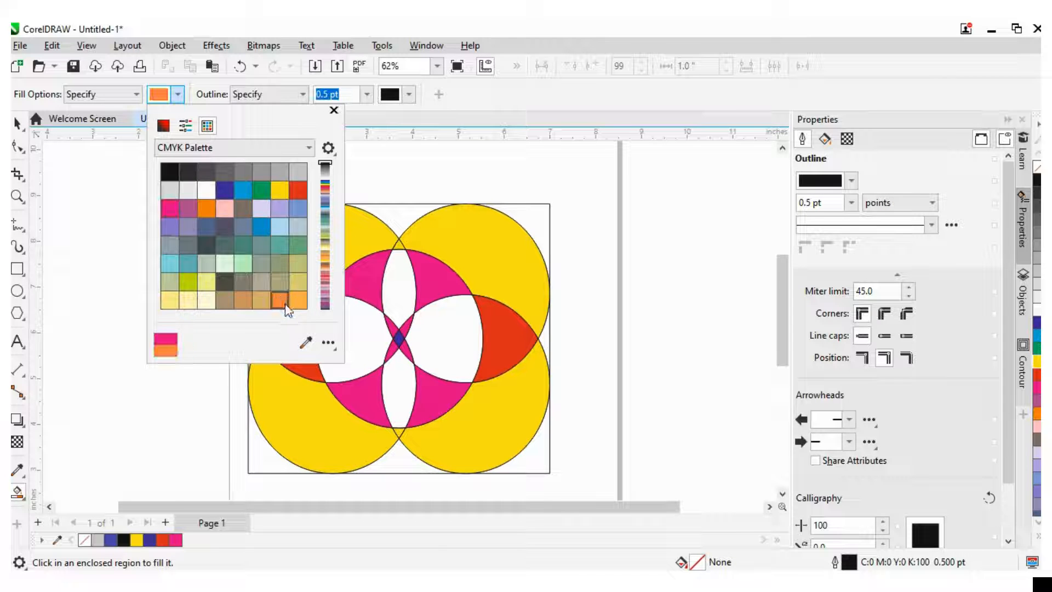
left_click(400, 299)
left_click(399, 291)
left_click(453, 345)
left_click(353, 357)
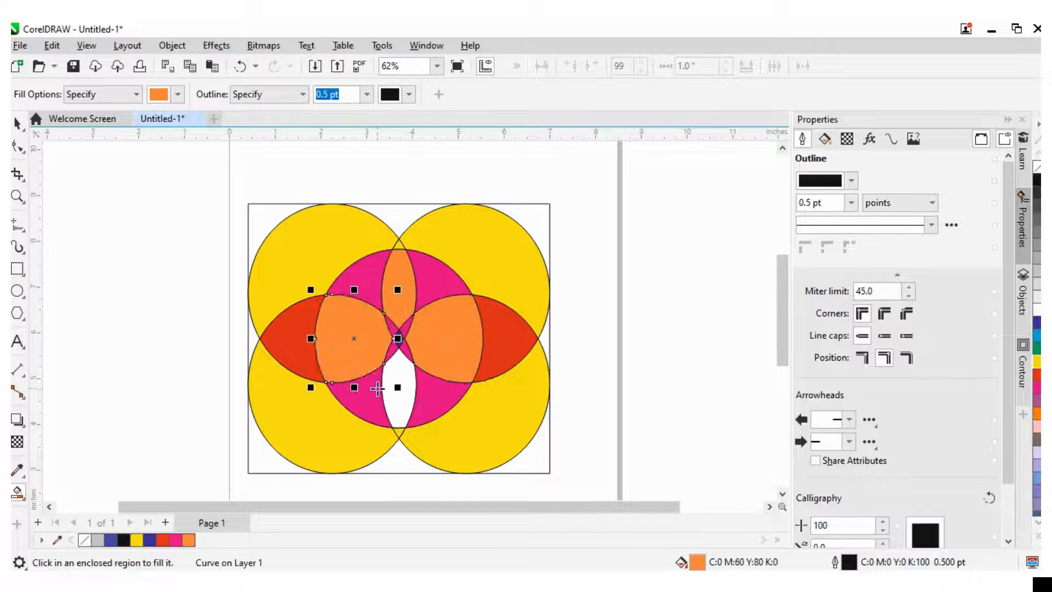
left_click(392, 399)
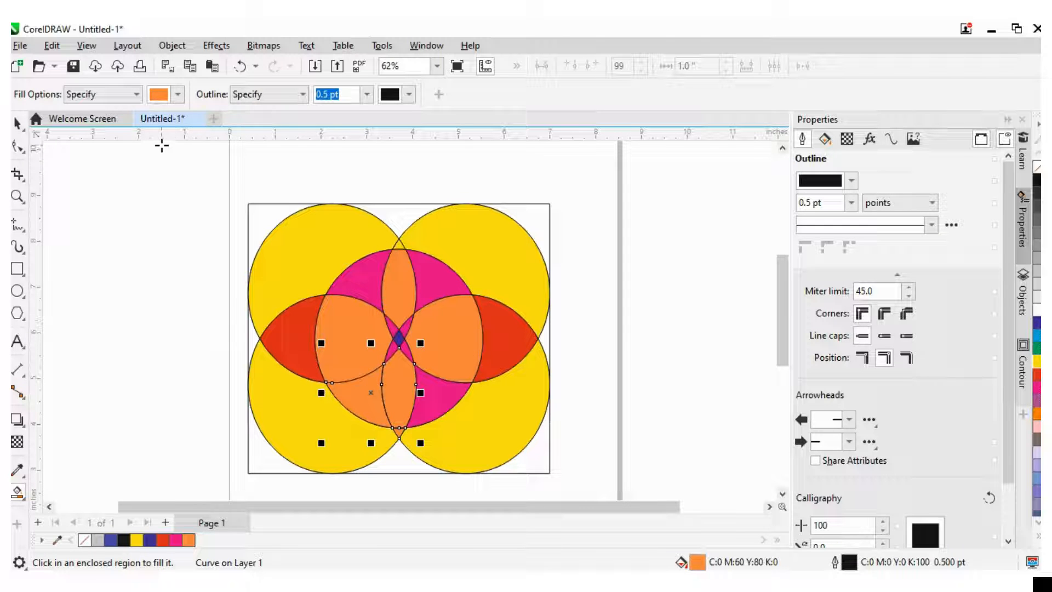
- Clear the selection and set the default fill colour to pink (C0 M40 Y20 K0)
left_click(18, 123)
left_click(219, 225)
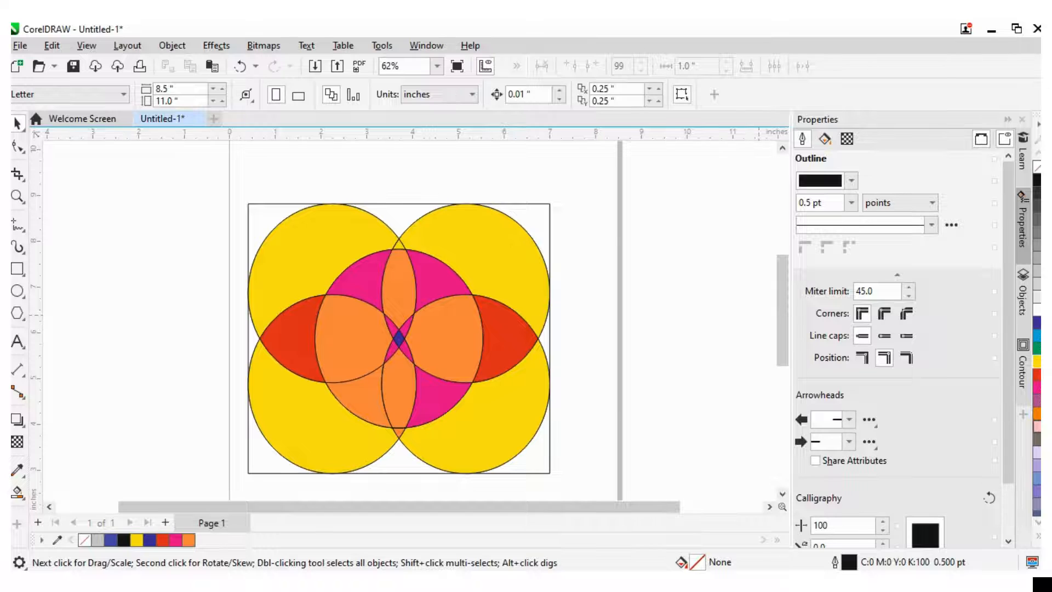
left_click(1037, 425)
left_click(554, 400)
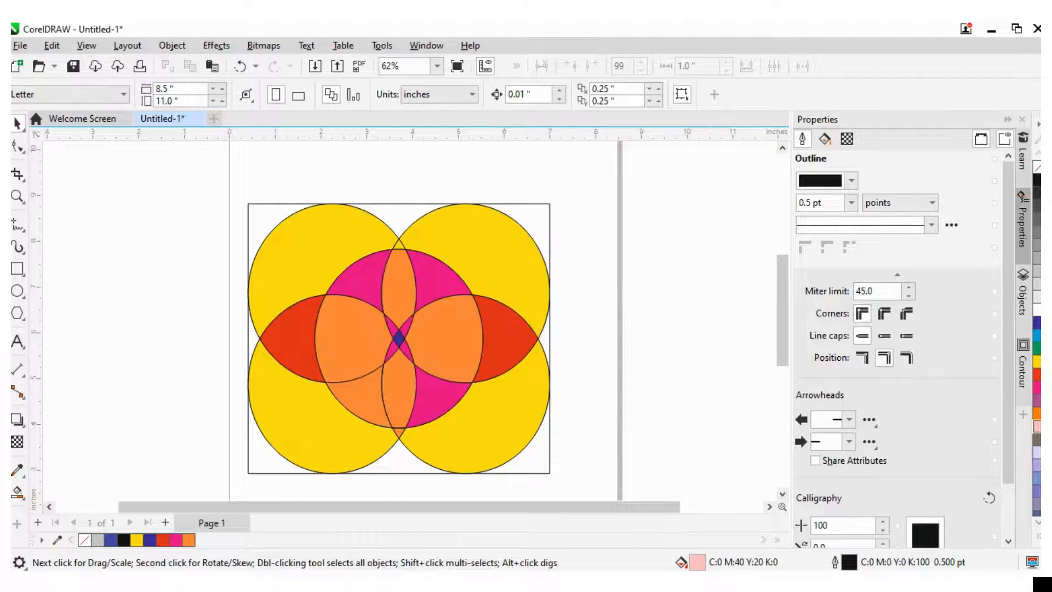
- Use Smart Fill to colour the small triangular overlap below the centre ellipse lime green (C40 M0 Y100 K0)
left_click(18, 495)
left_click(170, 95)
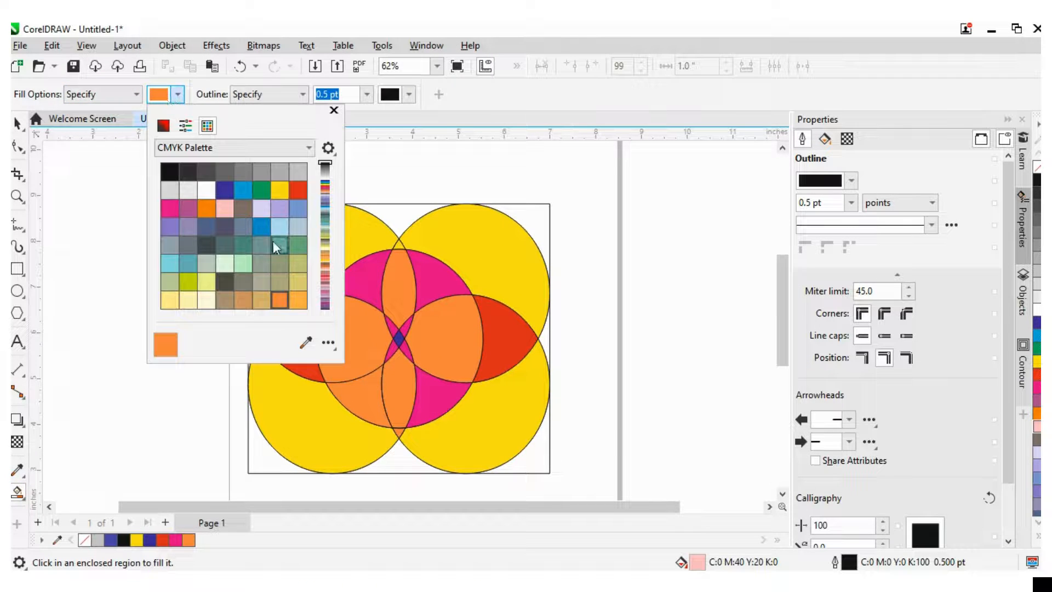
left_click(192, 284)
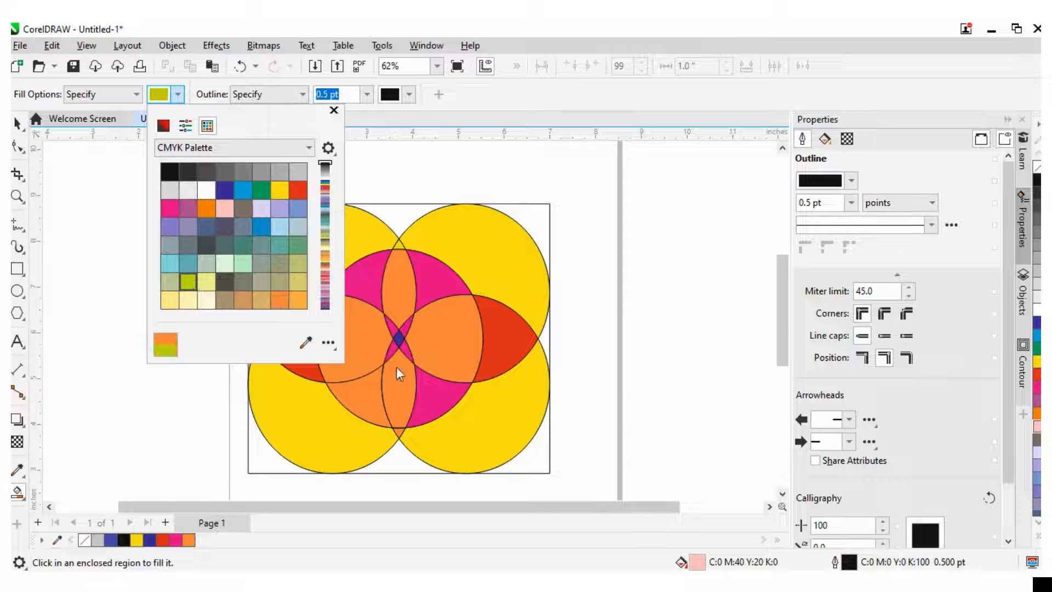
left_click(400, 435)
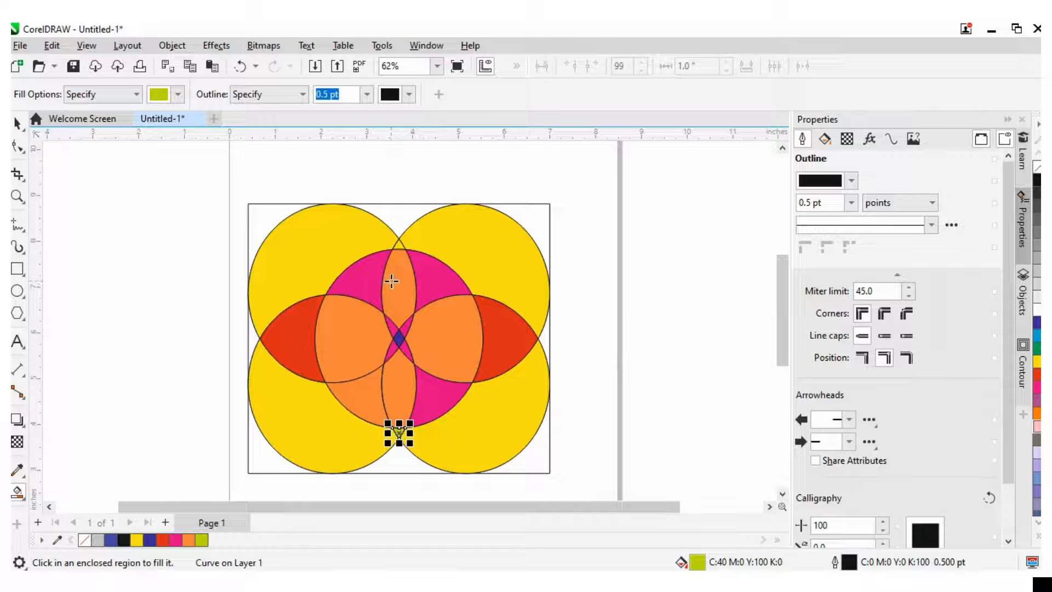
left_click(399, 246)
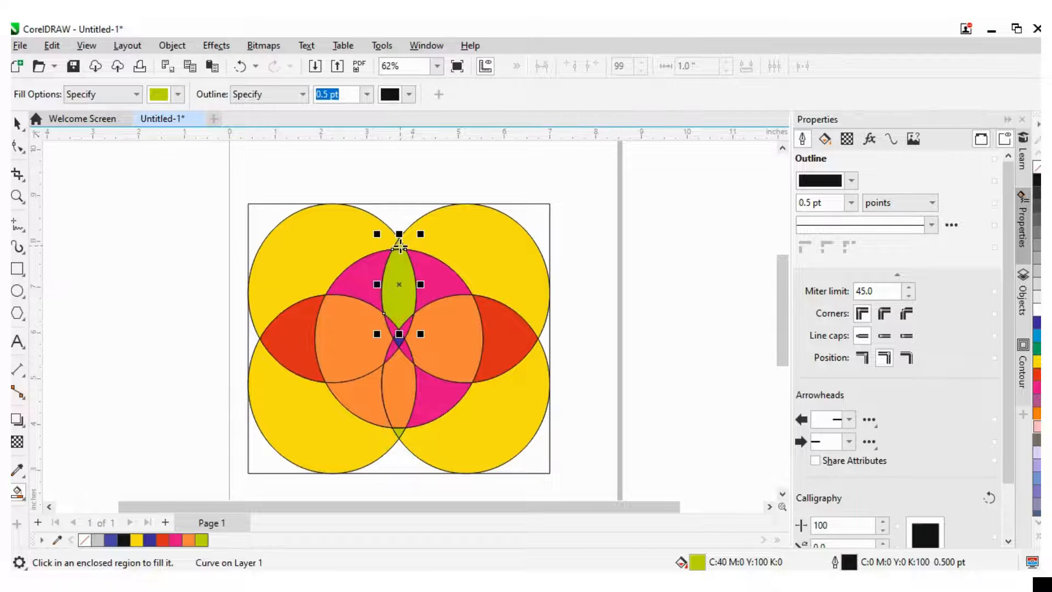
key("ctrl+z")
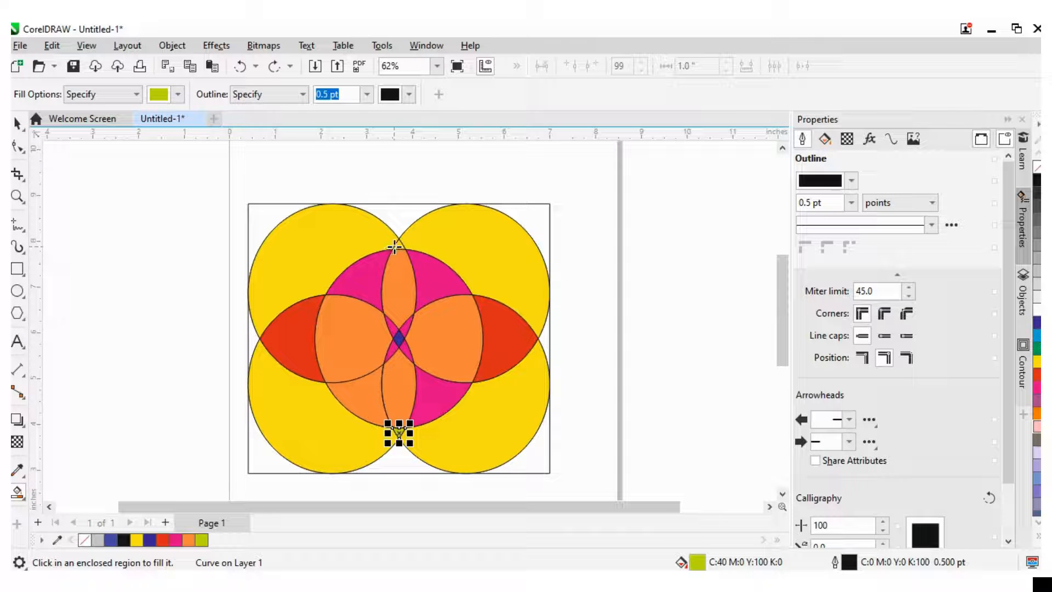
left_click(396, 246)
key("ctrl+z")
left_click(403, 246)
key("ctrl+z")
left_click(401, 245)
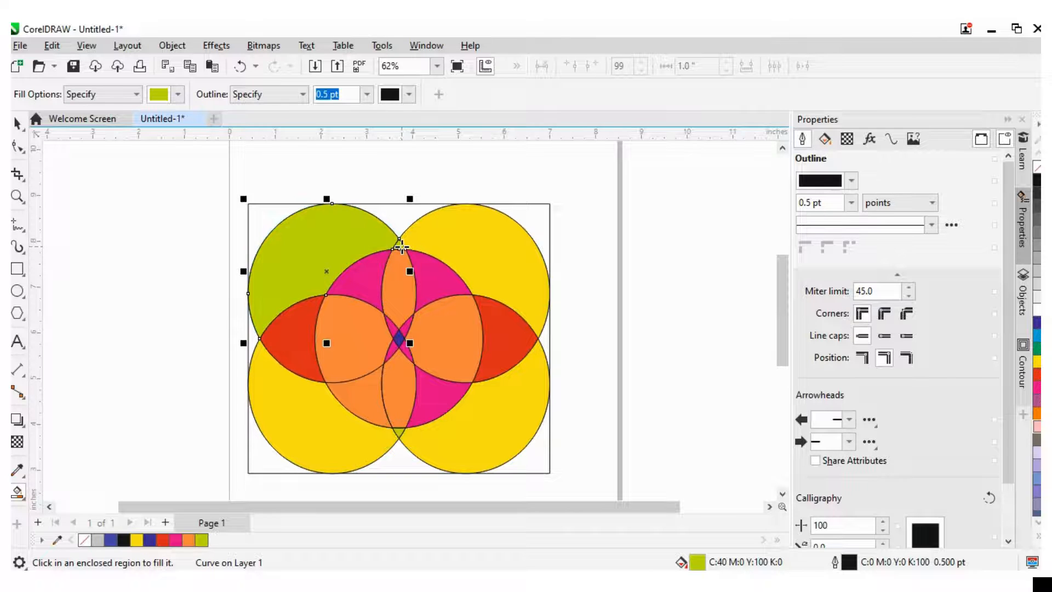
key("ctrl+z")
left_click(401, 246)
key("ctrl+z")
- Fill the small triangular overlap above the centre ellipse with the same lime green and clear the selection
left_click(399, 243)
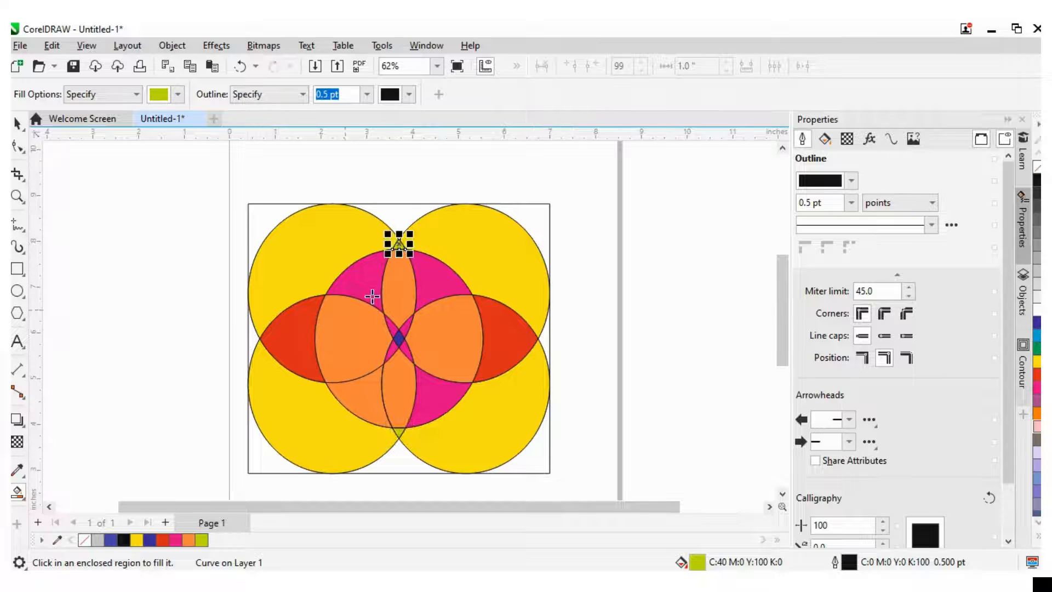
left_click(17, 124)
left_click(129, 274)
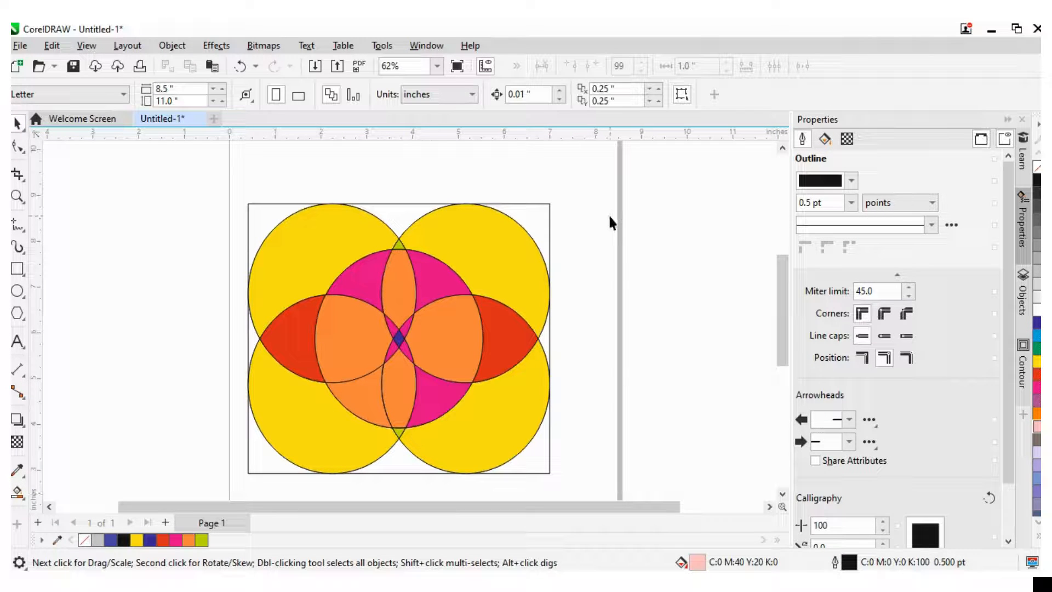
- Select the rectangle that surrounds the coloured ellipse pattern
scroll(455, 265, "down", 2)
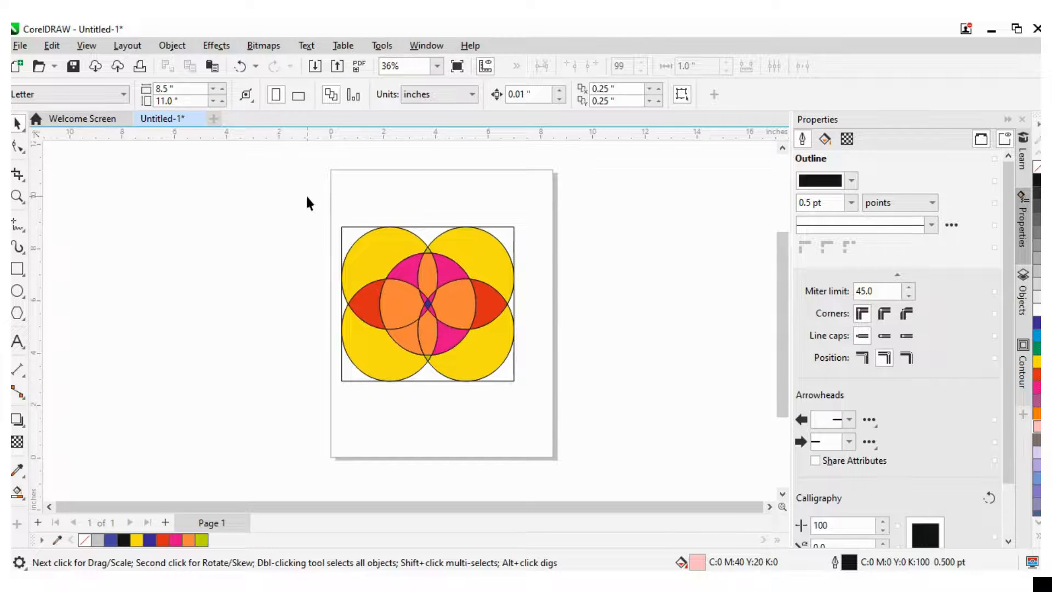
left_click(346, 236)
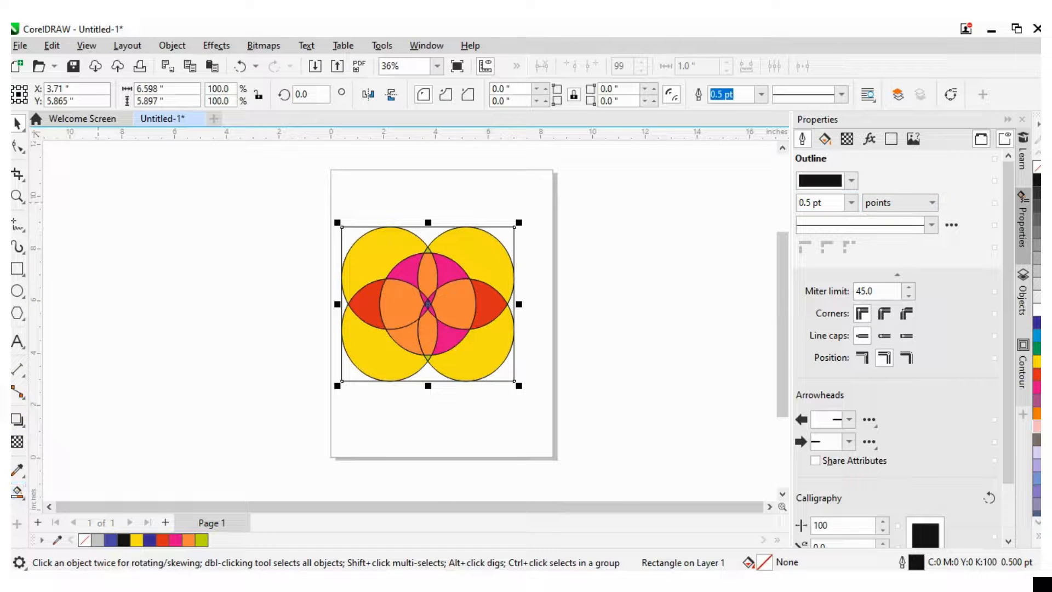
left_click(18, 495)
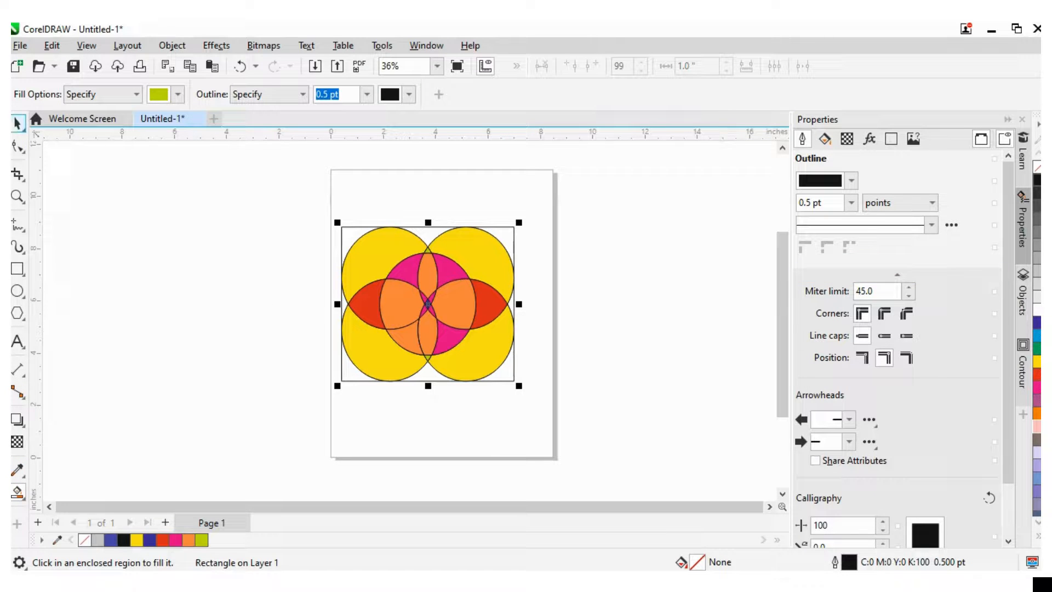
left_click(17, 124)
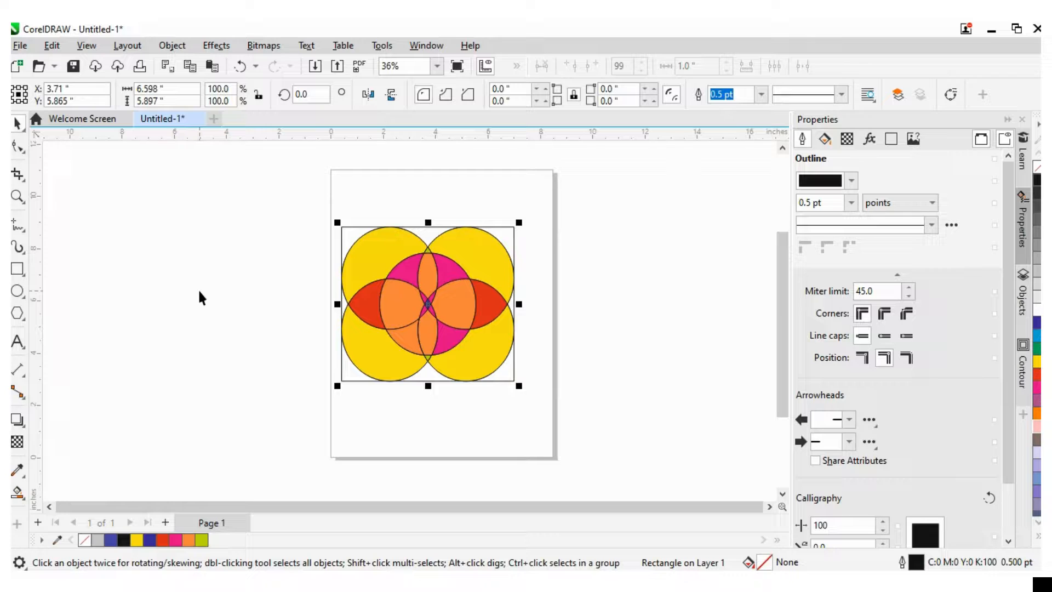